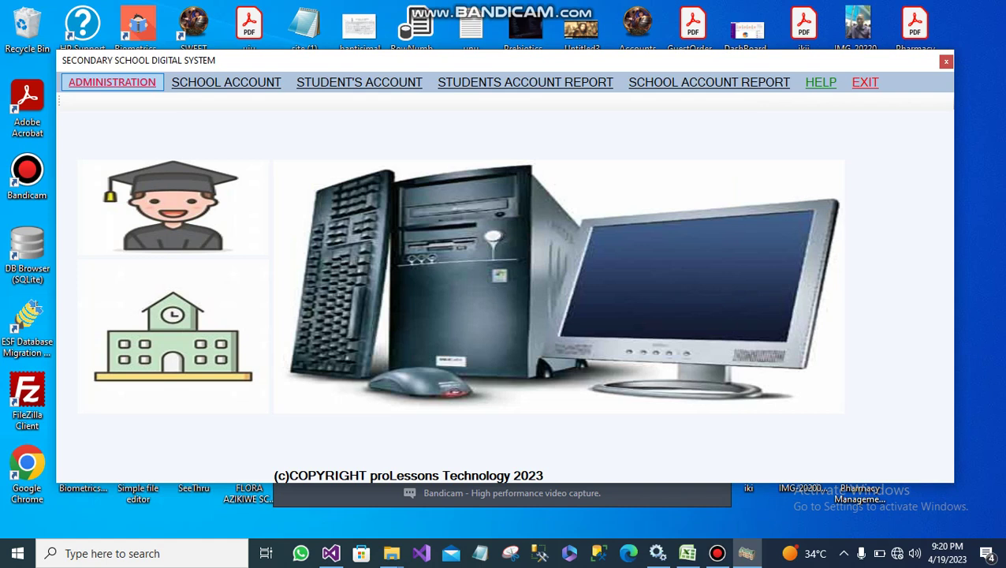
Step: Open student registration and load the Book1 Excel file with the Excel header option set to Yes
{"action": "left_click", "coordinate": [112, 82]}
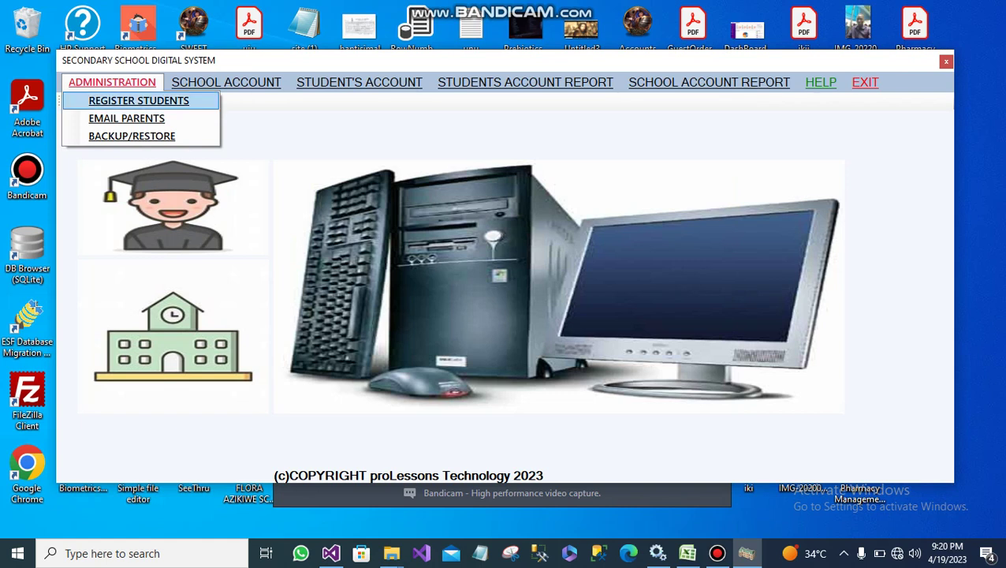
{"action": "left_click", "coordinate": [139, 100]}
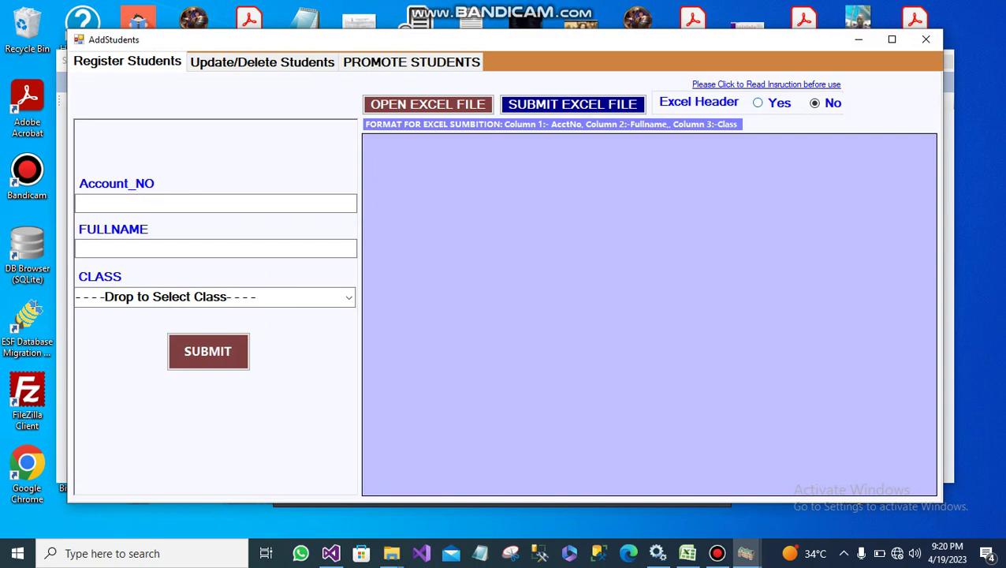
{"action": "left_click", "coordinate": [757, 103]}
{"action": "left_click", "coordinate": [428, 105]}
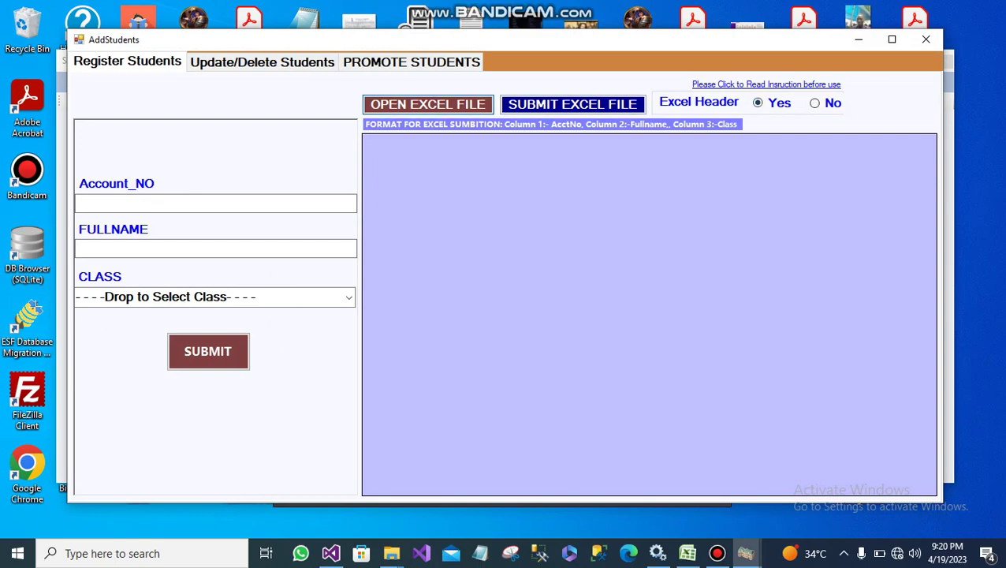
{"action": "scroll", "coordinate": [268, 177], "scroll_direction": "down", "scroll_amount": 20}
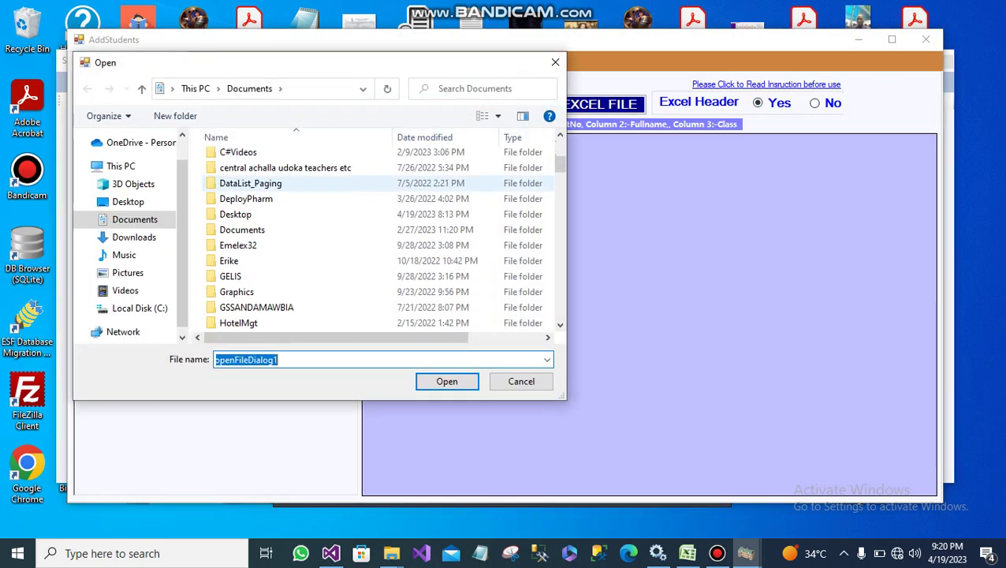
{"action": "scroll", "coordinate": [268, 197], "scroll_direction": "down", "scroll_amount": 7}
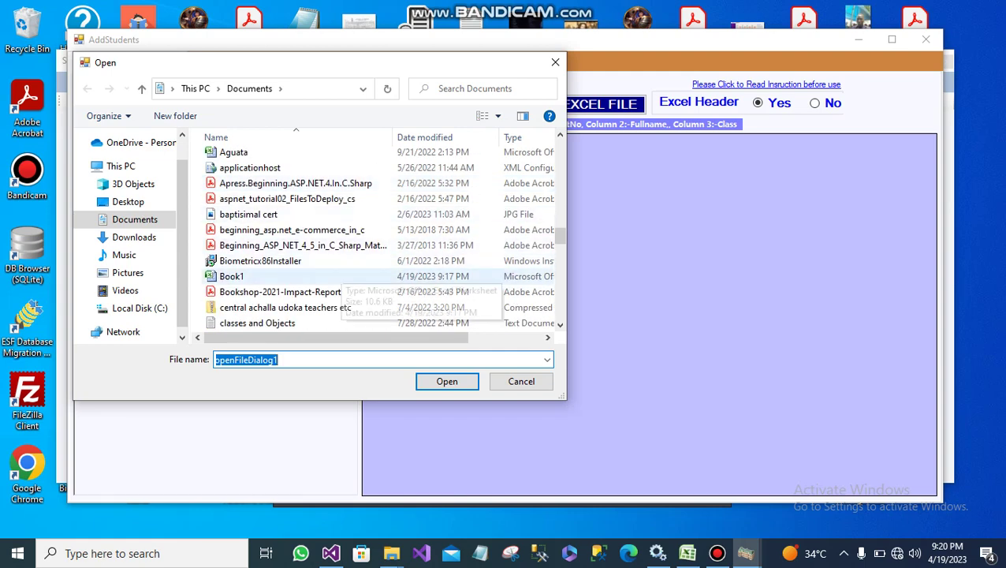
{"action": "left_click", "coordinate": [244, 276]}
{"action": "left_click", "coordinate": [447, 381]}
{"action": "key", "text": "Return"}
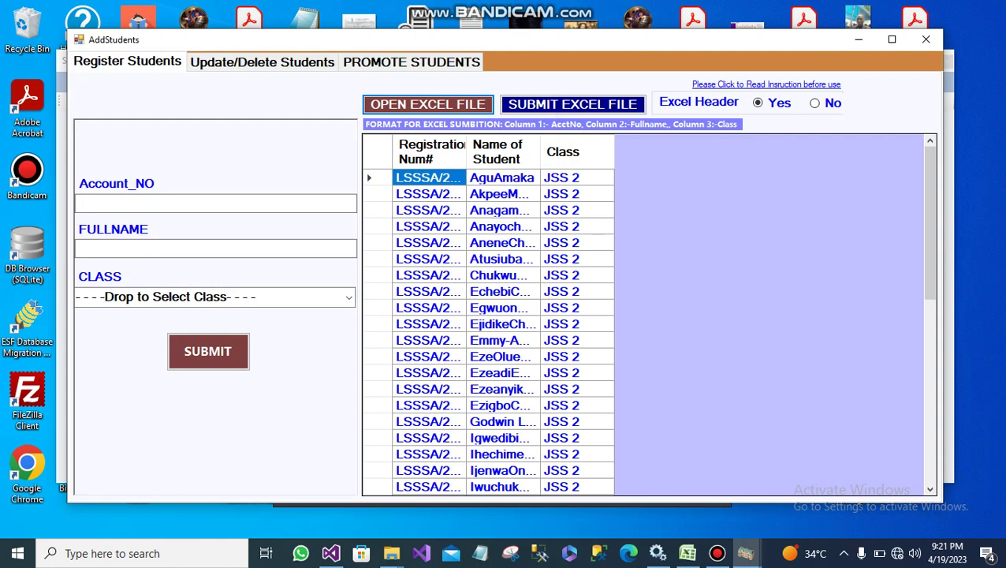
Step: Try to submit the loaded Excel student list and dismiss any messages
{"action": "left_click", "coordinate": [573, 104]}
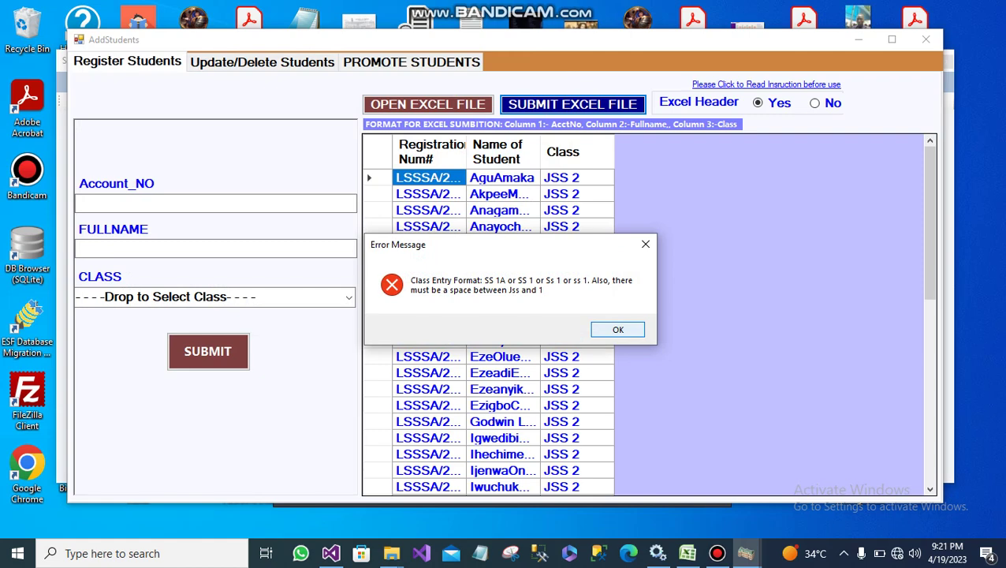
{"action": "key", "text": "Return"}
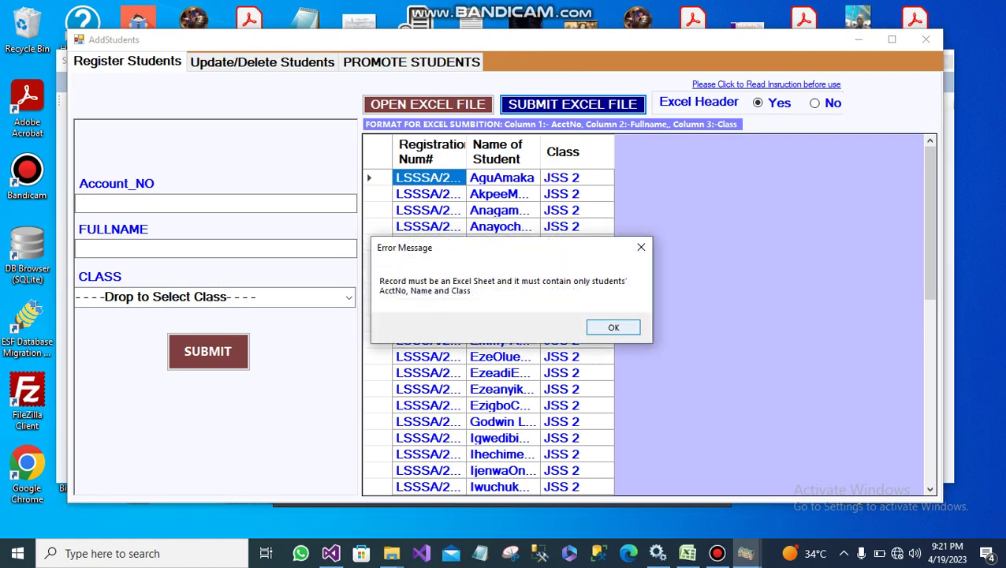
{"action": "key", "text": "Return"}
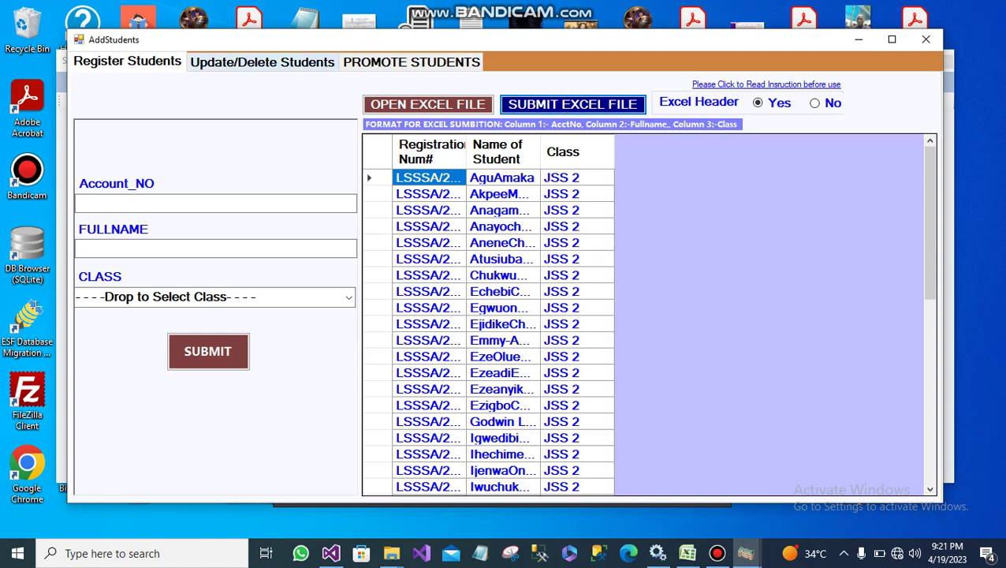
Step: Review the SS 1A records in the update/delete section and the student promotion section, ending with the student window closed
{"action": "left_click", "coordinate": [262, 62]}
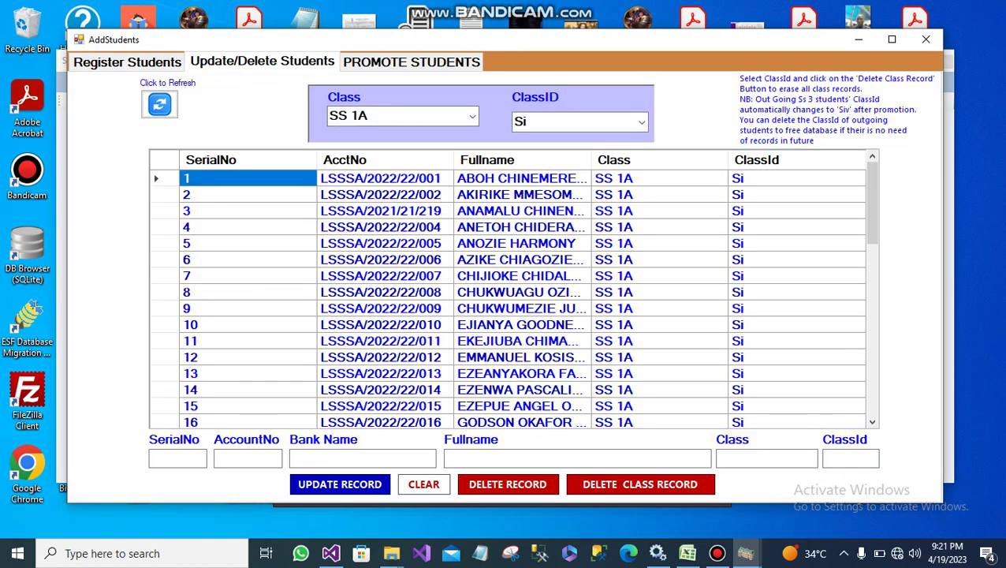
{"action": "scroll", "coordinate": [520, 276], "scroll_direction": "down", "scroll_amount": 3}
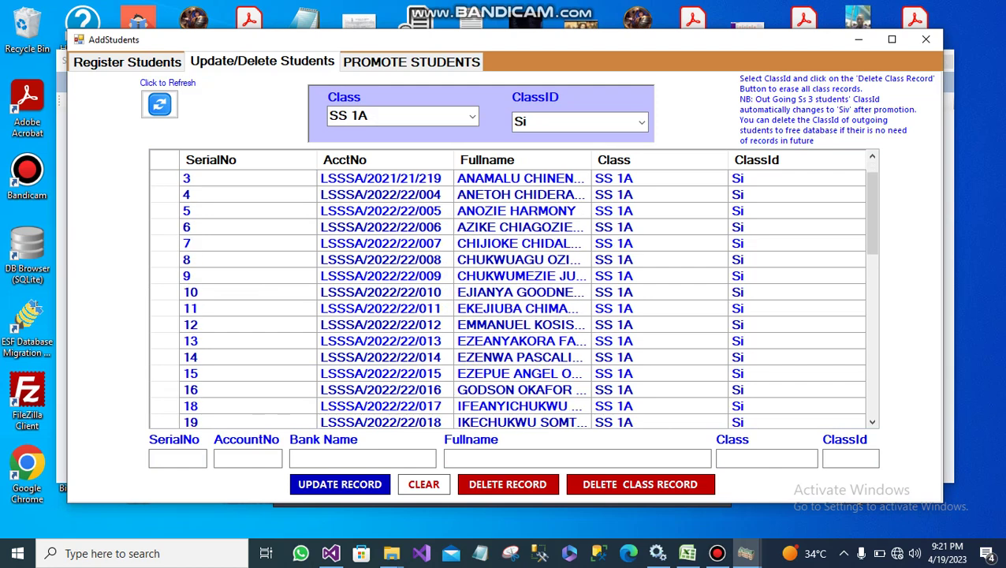
{"action": "scroll", "coordinate": [509, 300], "scroll_direction": "down", "scroll_amount": 5}
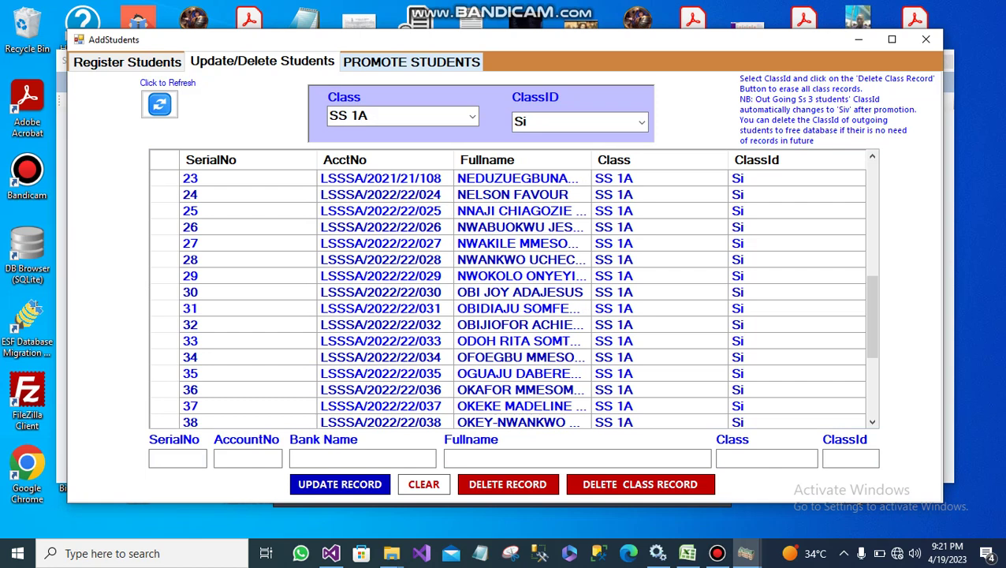
{"action": "left_click", "coordinate": [411, 62]}
{"action": "left_click", "coordinate": [925, 39]}
Step: View the database backup and restore options and exit that window
{"action": "left_click", "coordinate": [112, 82]}
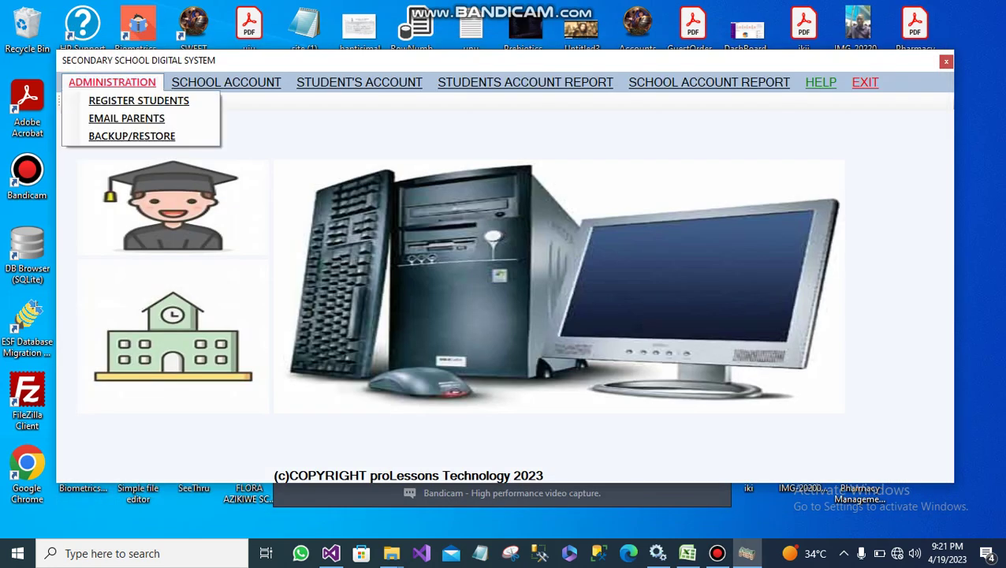
{"action": "left_click", "coordinate": [131, 135]}
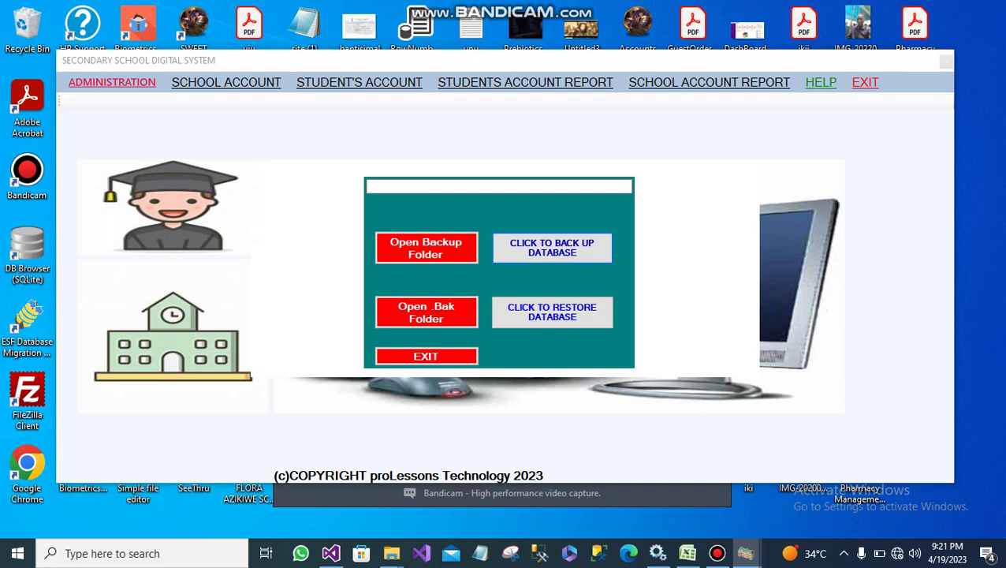
{"action": "left_click", "coordinate": [426, 357]}
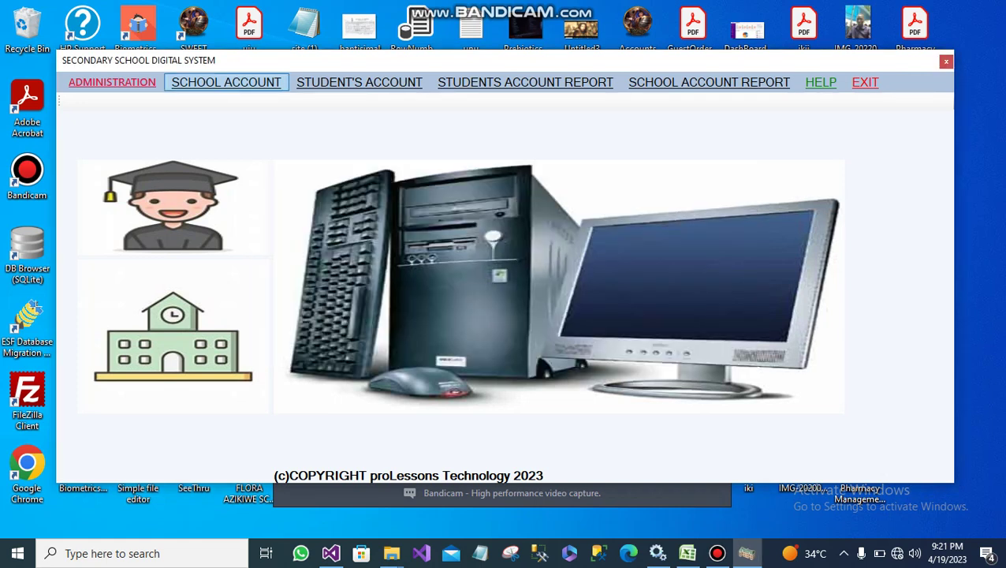
Step: Open the school account's fee payment form and look over the available fee types
{"action": "left_click", "coordinate": [226, 82]}
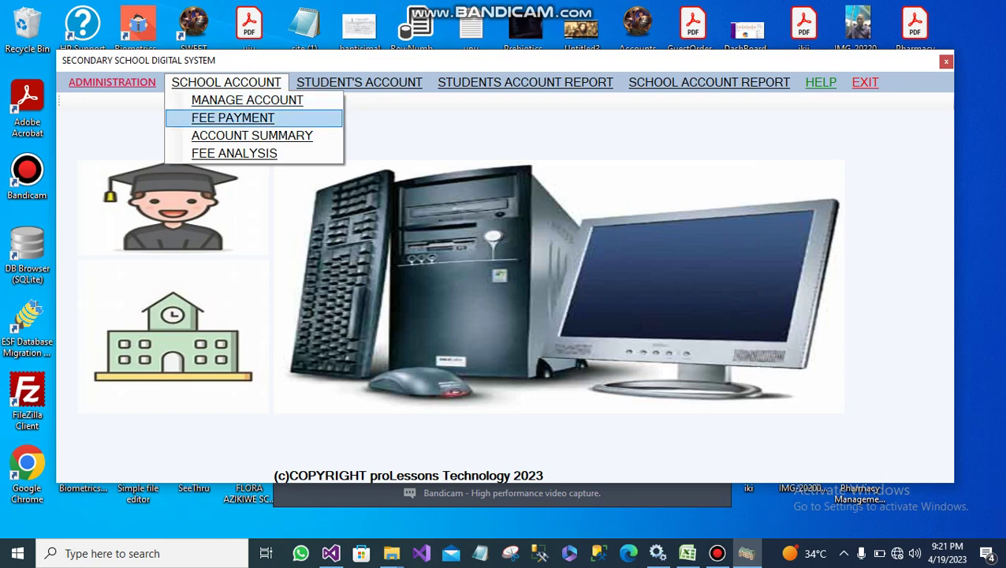
{"action": "left_click", "coordinate": [233, 119]}
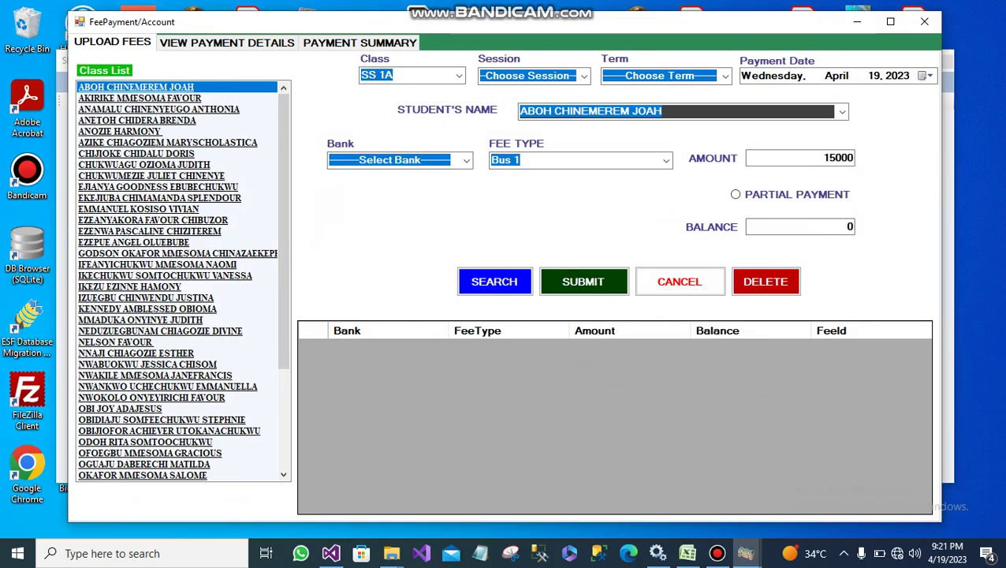
{"action": "left_click", "coordinate": [665, 160]}
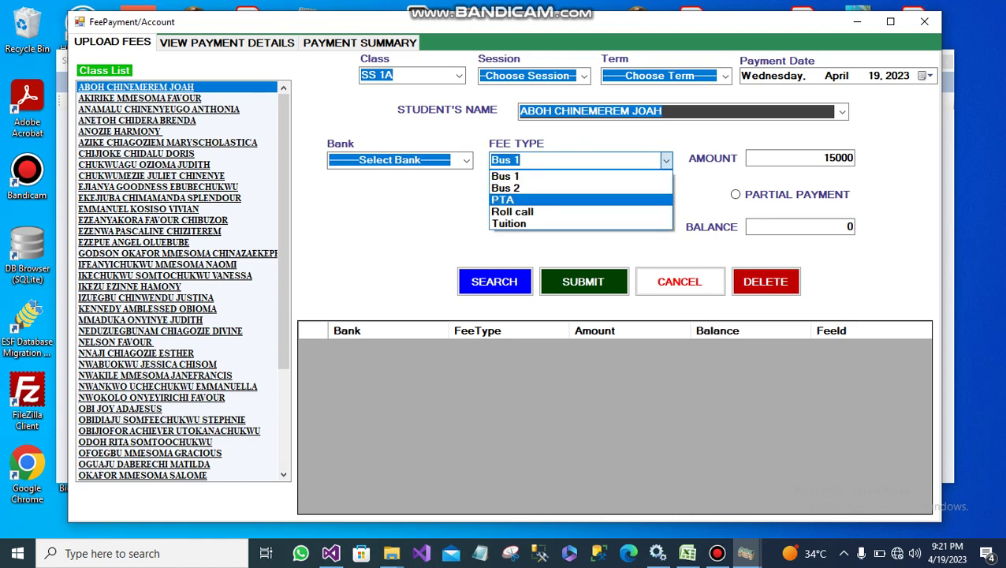
{"action": "left_click", "coordinate": [665, 160]}
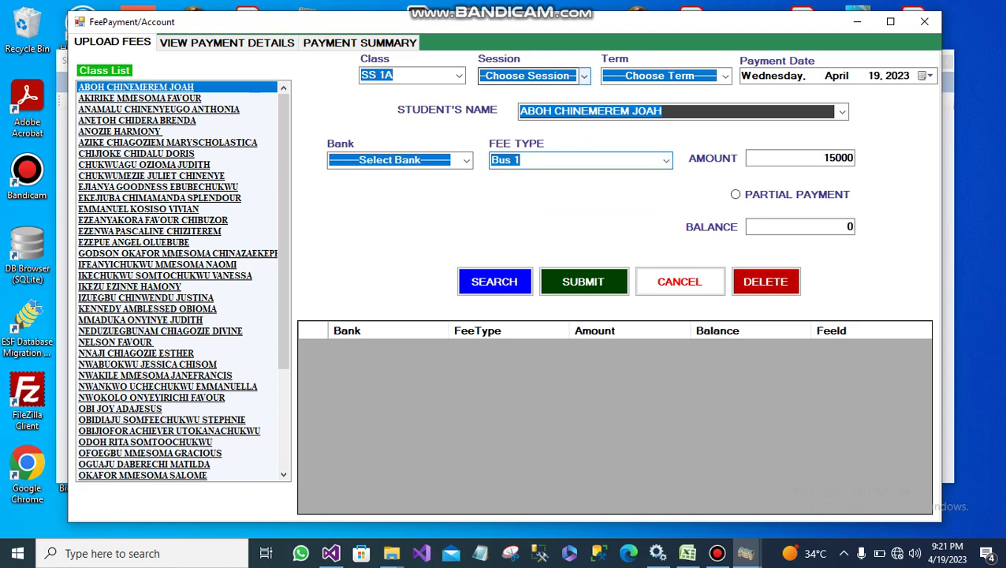
Step: Set the payment's session to 2022/2023 and the term to First Term, leaving the payment date as it is
{"action": "left_click", "coordinate": [584, 77]}
{"action": "left_click", "coordinate": [506, 104]}
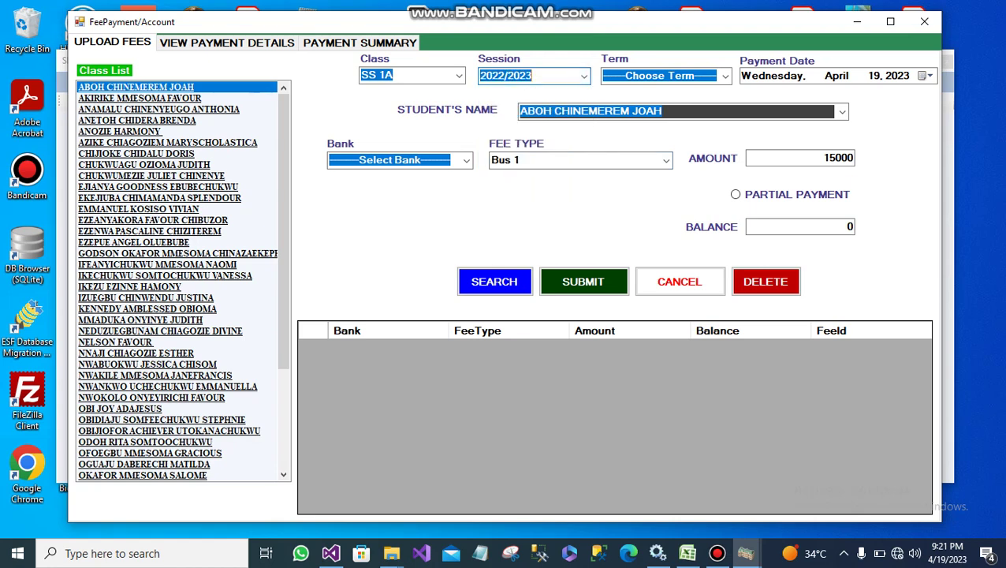
{"action": "left_click", "coordinate": [725, 77]}
{"action": "left_click", "coordinate": [636, 103]}
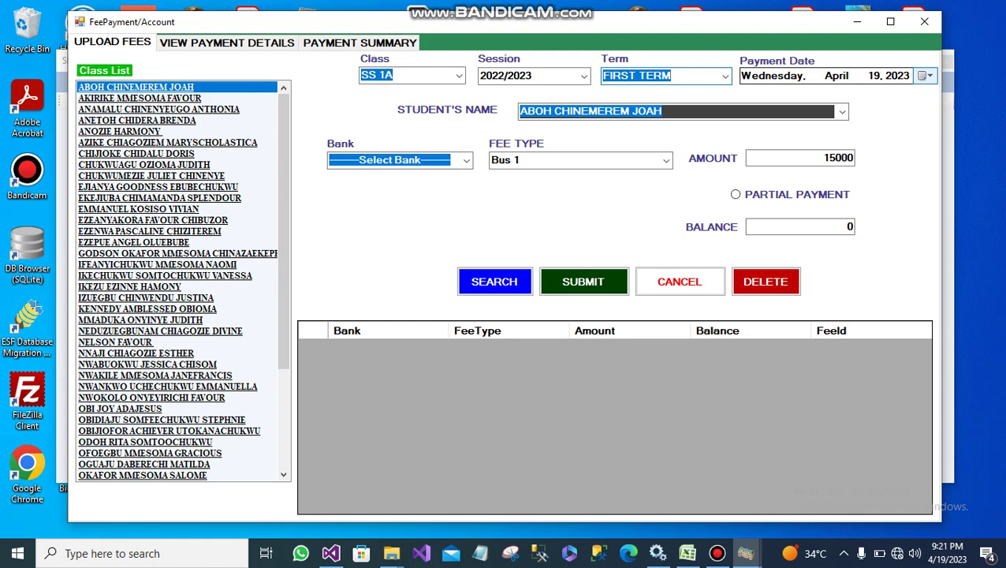
{"action": "left_click", "coordinate": [924, 75]}
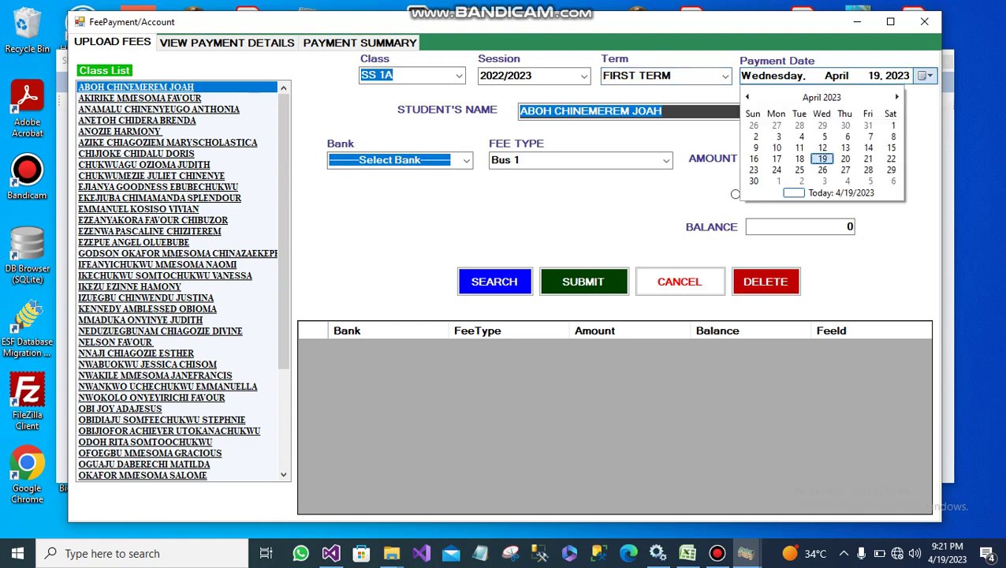
{"action": "left_click", "coordinate": [924, 75]}
Step: Choose FCMB as the bank and Tuition as the fee type for the first student in the SS 1A class list
{"action": "scroll", "coordinate": [182, 281], "scroll_direction": "down", "scroll_amount": 3}
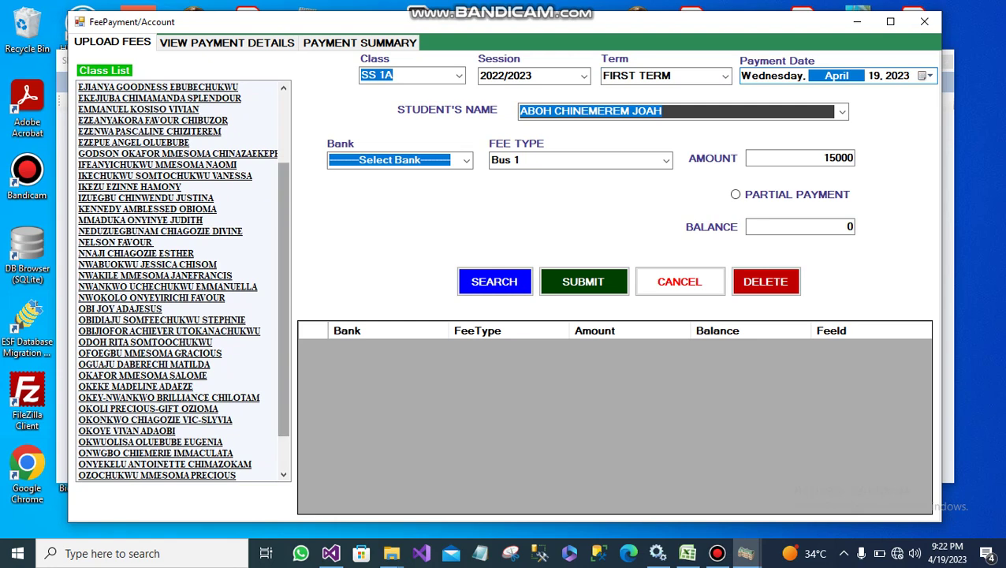
{"action": "scroll", "coordinate": [182, 280], "scroll_direction": "up", "scroll_amount": 3}
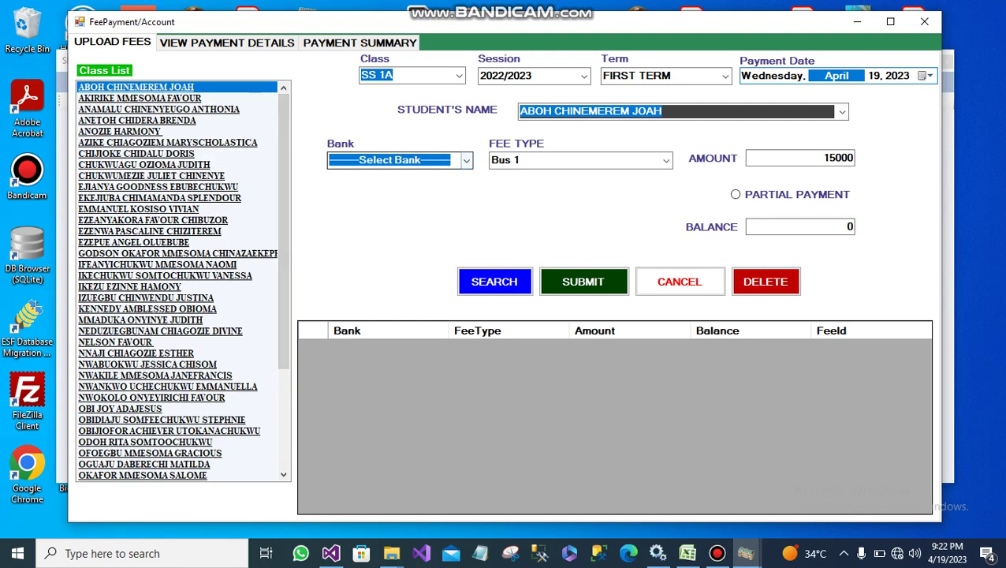
{"action": "left_click", "coordinate": [465, 160]}
{"action": "scroll", "coordinate": [368, 318], "scroll_direction": "down", "scroll_amount": 1}
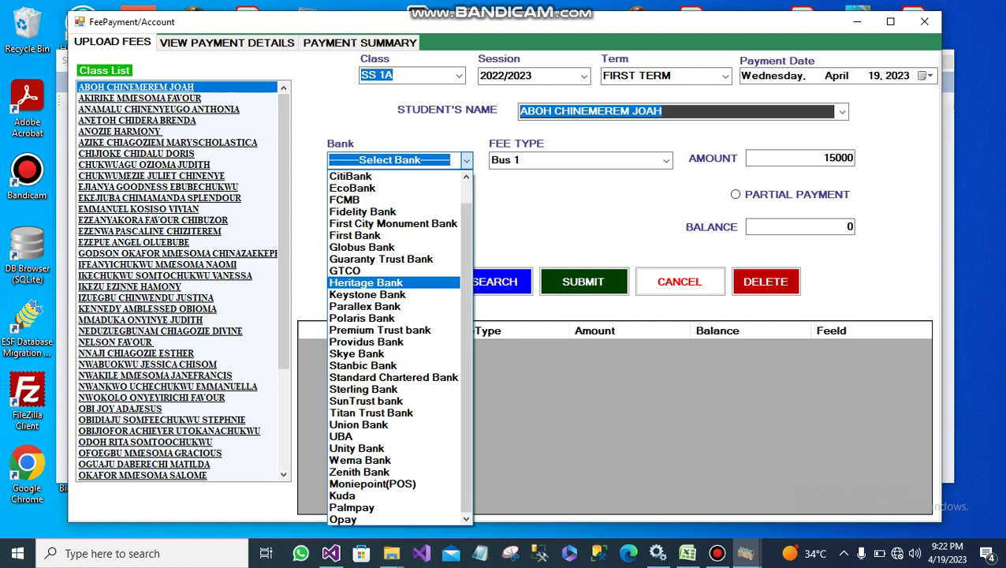
{"action": "left_click", "coordinate": [363, 199]}
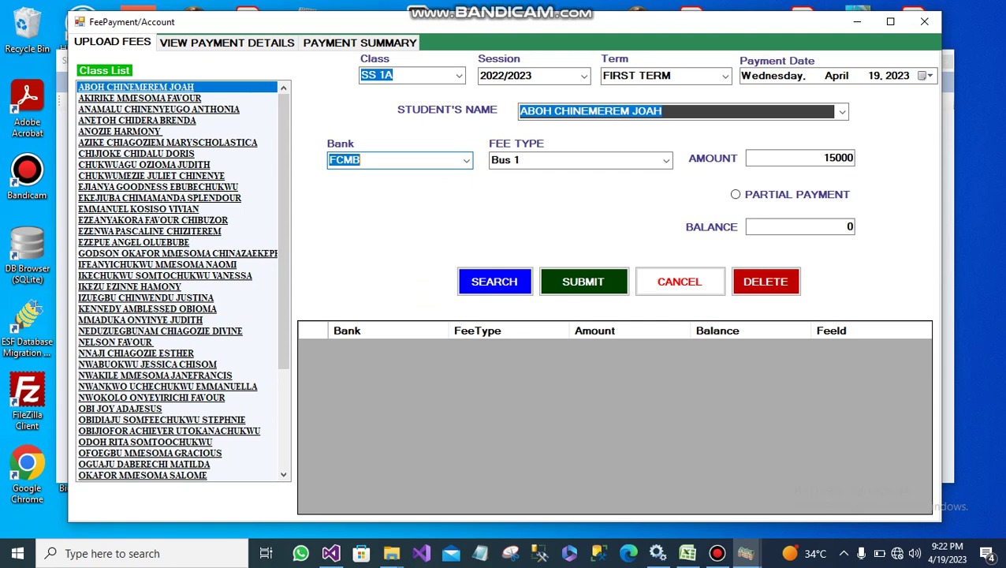
{"action": "left_click", "coordinate": [666, 160]}
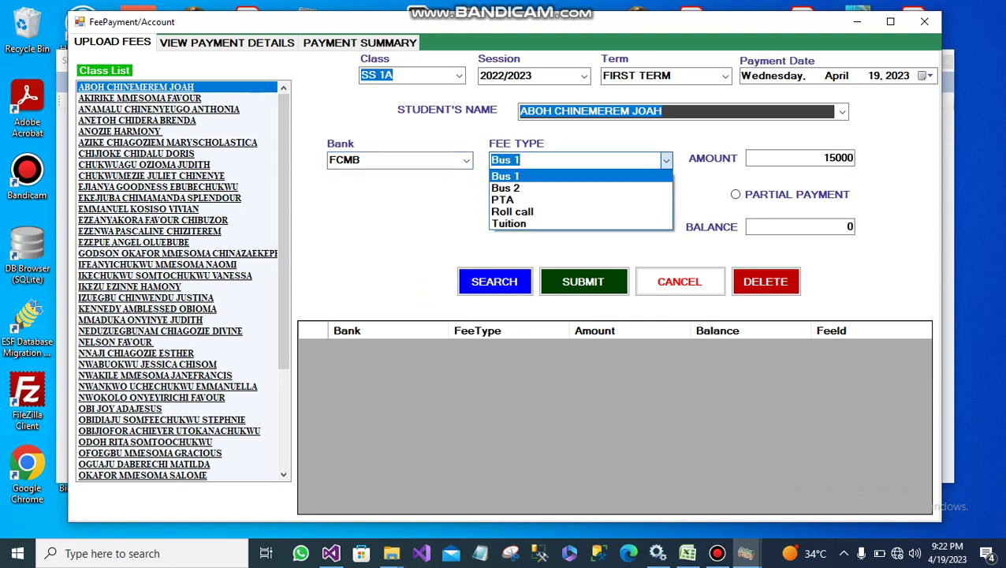
{"action": "left_click", "coordinate": [508, 223]}
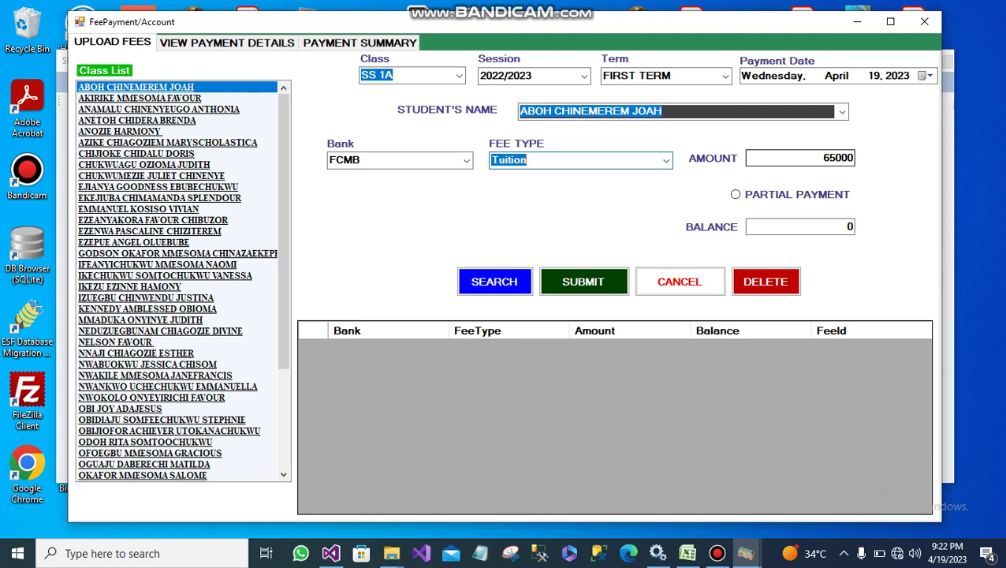
Step: Set the tuition amount to 50000, mark it as a partial payment and submit it
{"action": "left_click", "coordinate": [828, 158]}
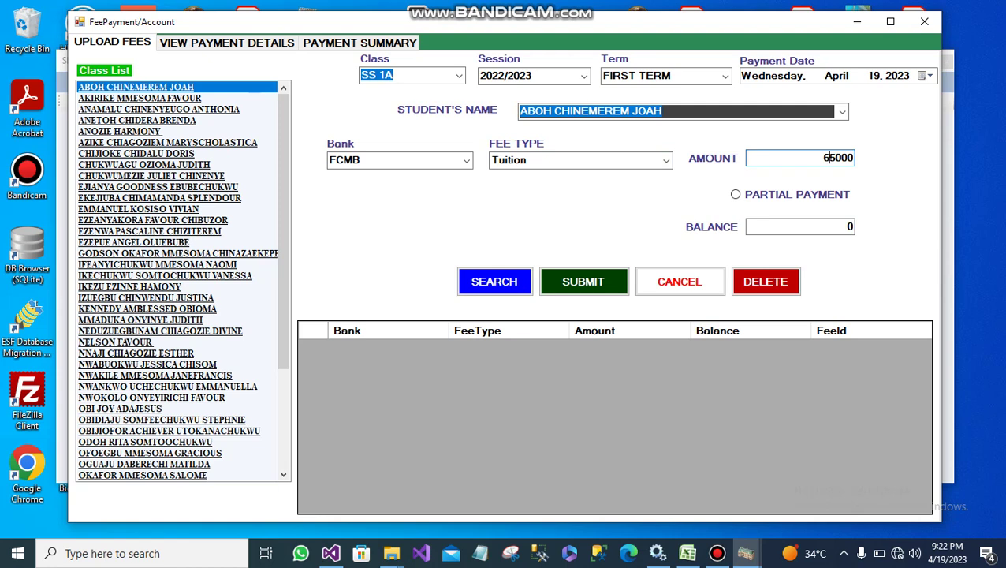
{"action": "key", "text": "BackSpace"}
{"action": "type", "text": "0"}
{"action": "left_click", "coordinate": [735, 194]}
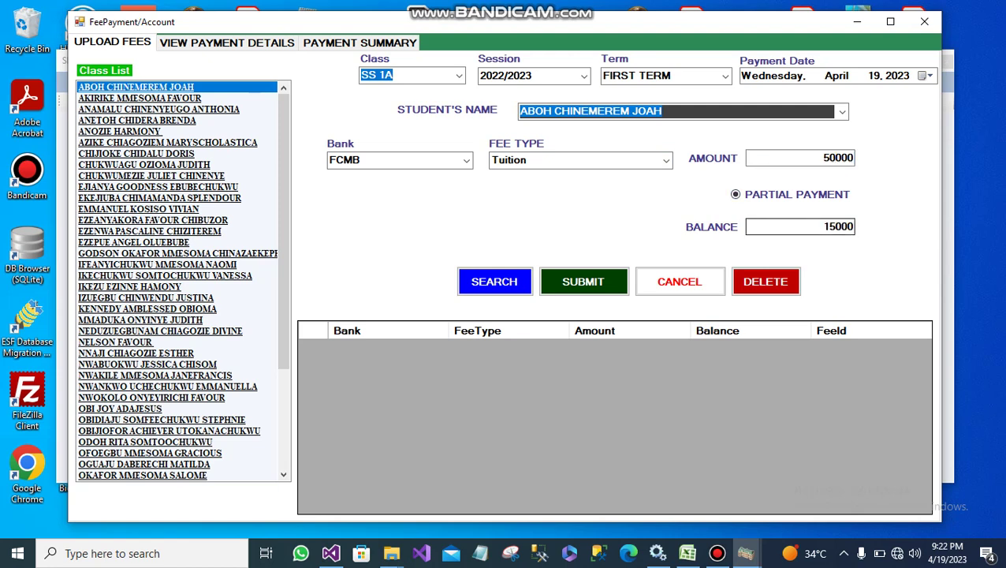
{"action": "left_click", "coordinate": [583, 282]}
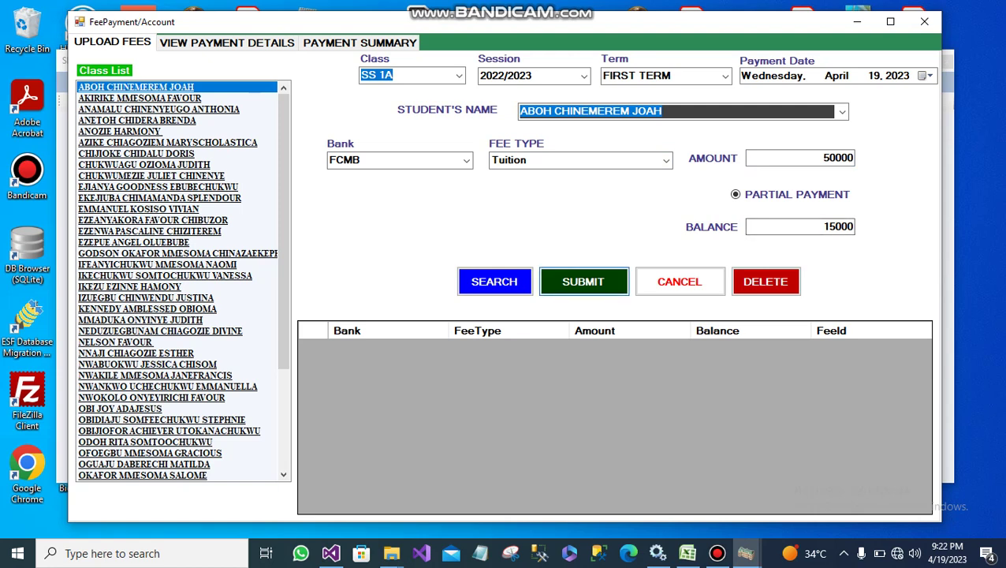
{"action": "left_click", "coordinate": [582, 282]}
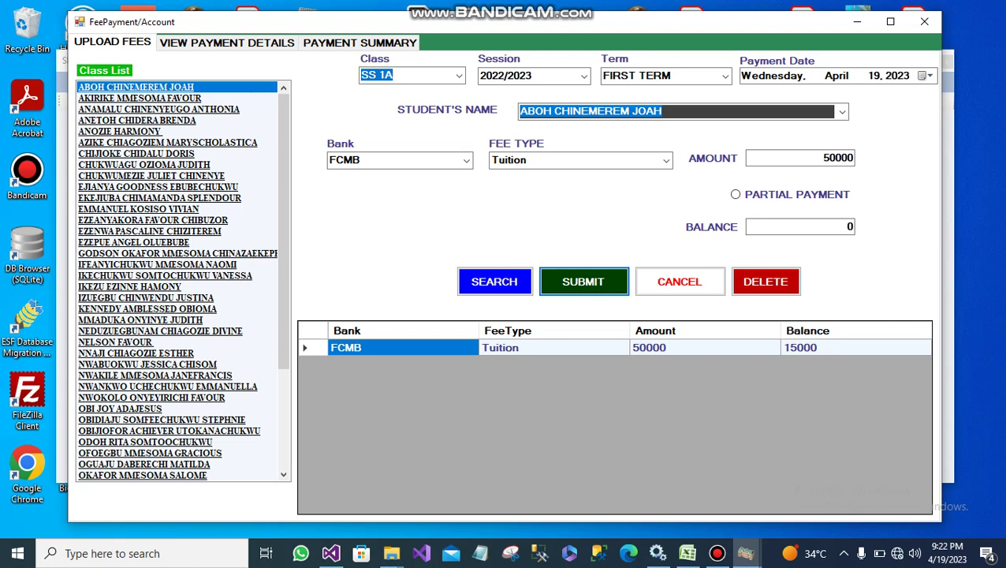
Step: Submit a full Bus 1 fee payment for the same student through FCMB
{"action": "left_click", "coordinate": [666, 161]}
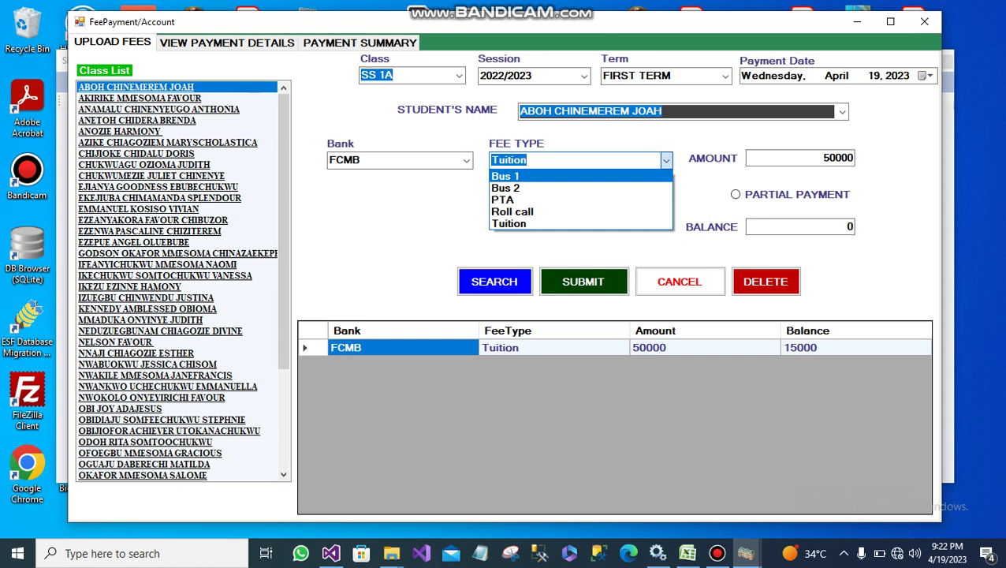
{"action": "left_click", "coordinate": [504, 176]}
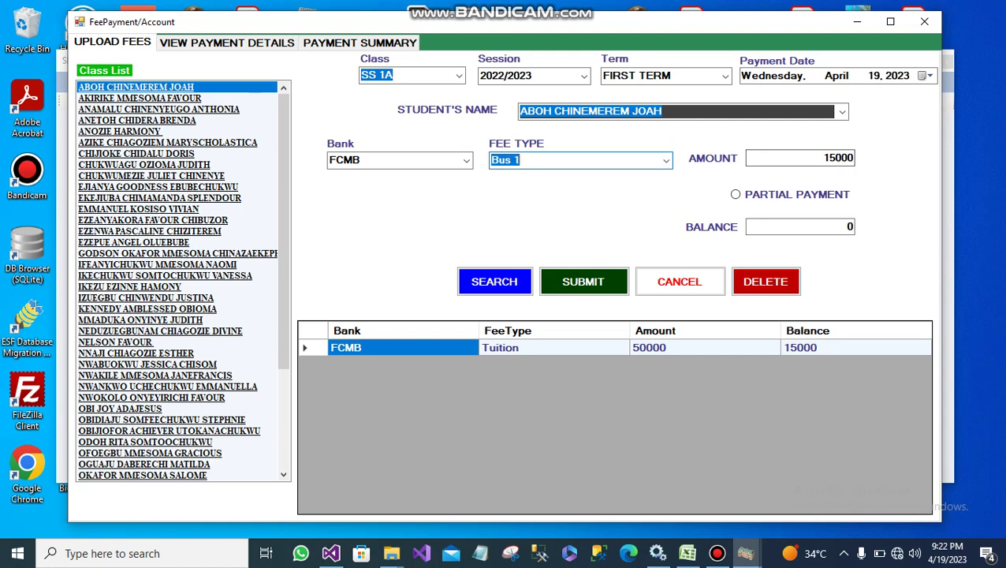
{"action": "left_click", "coordinate": [583, 282]}
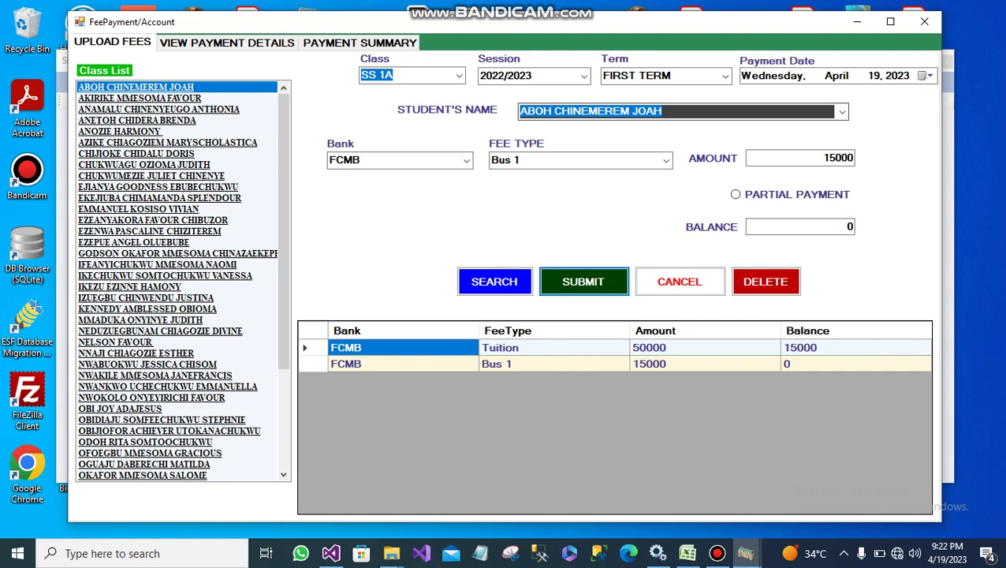
Step: Submit a full tuition payment of 65000 through Fidelity Bank for the second student in the SS 1A class list
{"action": "left_click", "coordinate": [140, 99]}
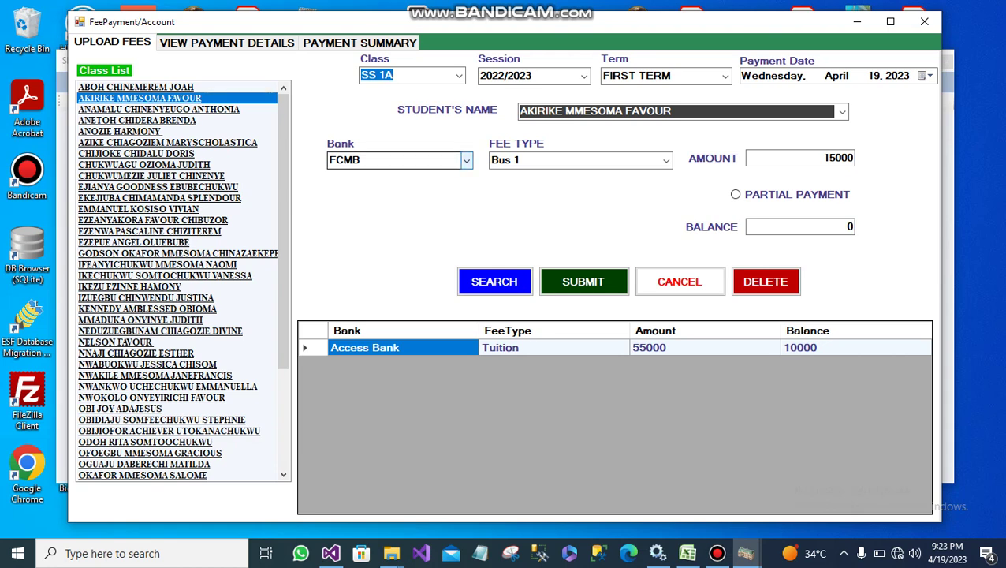
{"action": "left_click", "coordinate": [465, 160]}
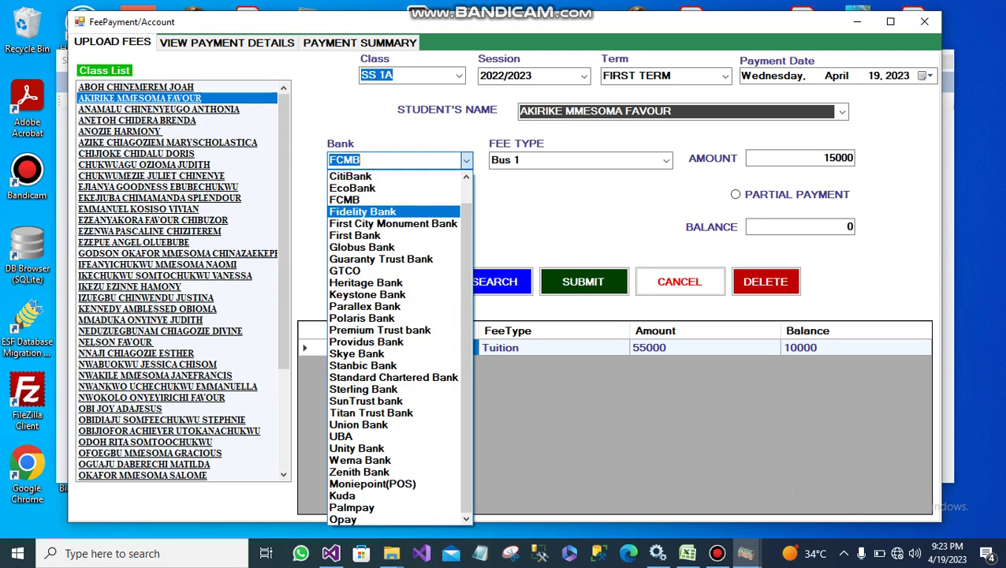
{"action": "left_click", "coordinate": [362, 211]}
{"action": "left_click", "coordinate": [666, 160]}
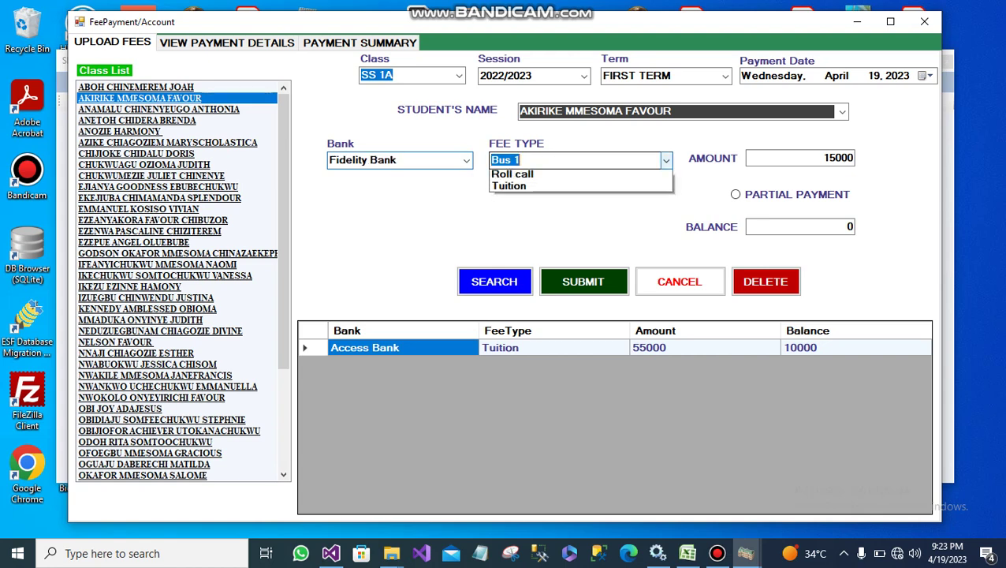
{"action": "left_click", "coordinate": [552, 222]}
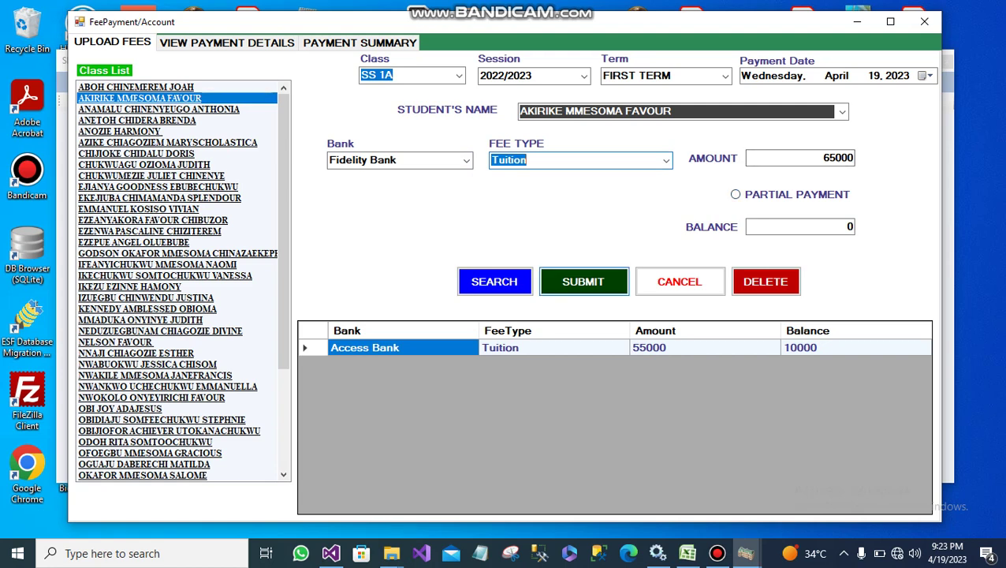
{"action": "left_click", "coordinate": [584, 281]}
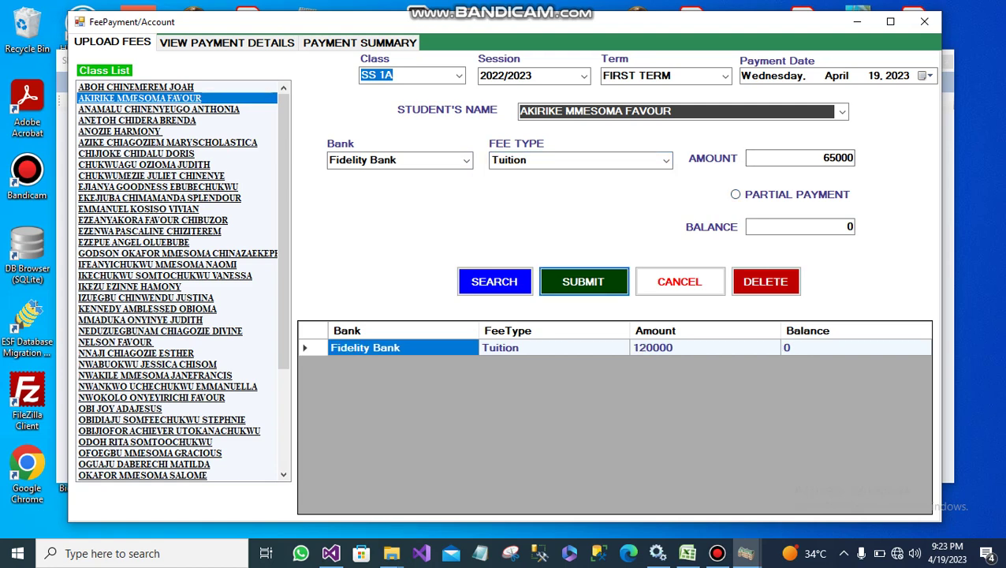
Step: Set the same student's fee type to Bus 1 with an amount of 10000, and submit it as a partial payment
{"action": "left_click", "coordinate": [666, 160]}
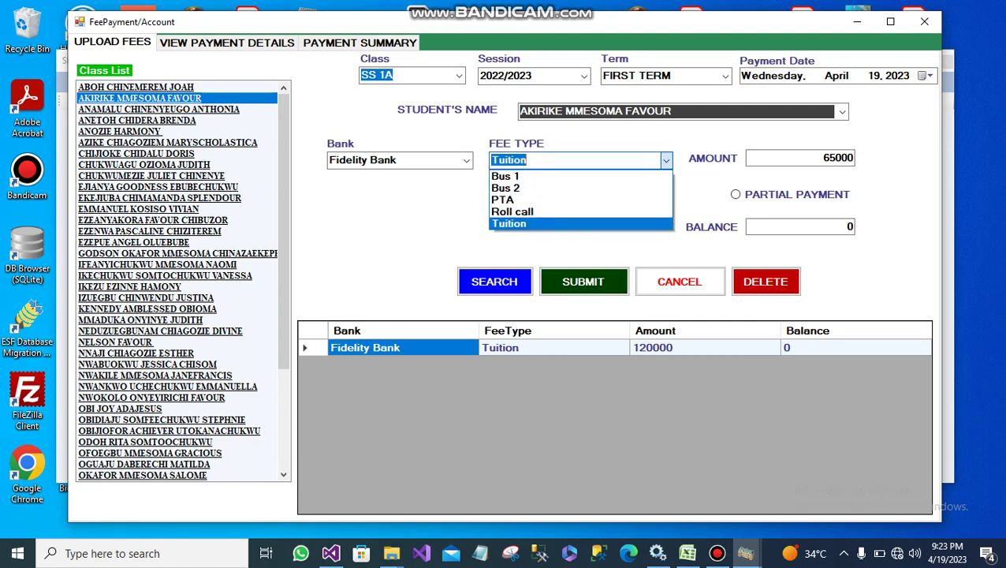
{"action": "left_click", "coordinate": [544, 175]}
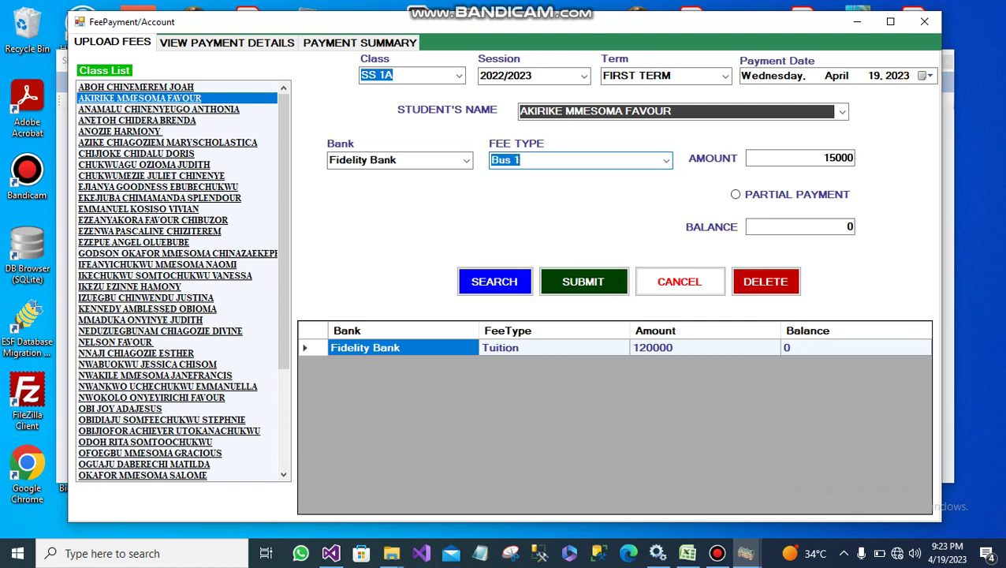
{"action": "left_click", "coordinate": [835, 158]}
{"action": "key", "text": "BackSpace"}
{"action": "type", "text": "0"}
{"action": "left_click", "coordinate": [735, 194]}
{"action": "left_click", "coordinate": [583, 282]}
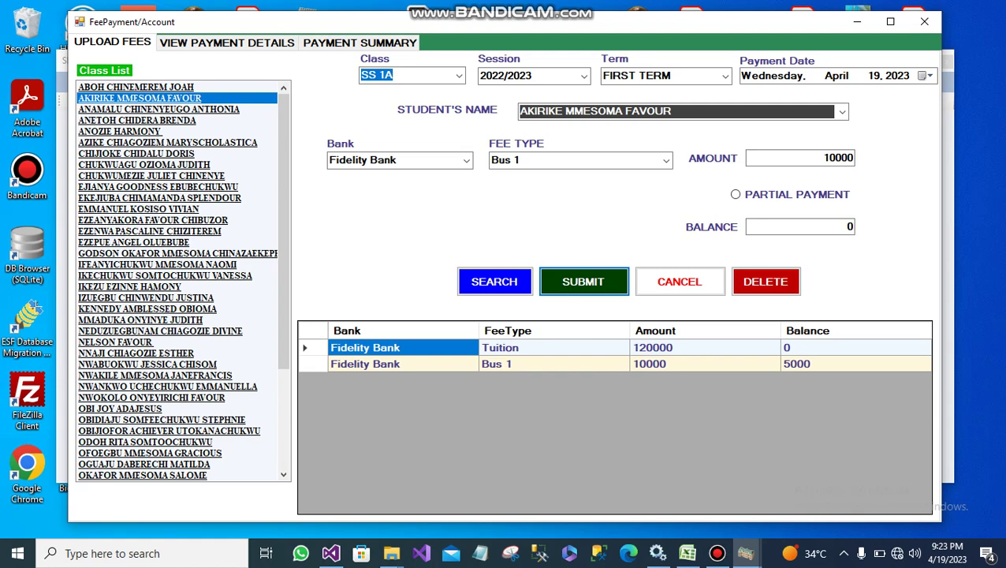
Step: In the payment details, list the students with all fees fully paid in SS 1A, followed by all fully paid students
{"action": "left_click", "coordinate": [227, 42]}
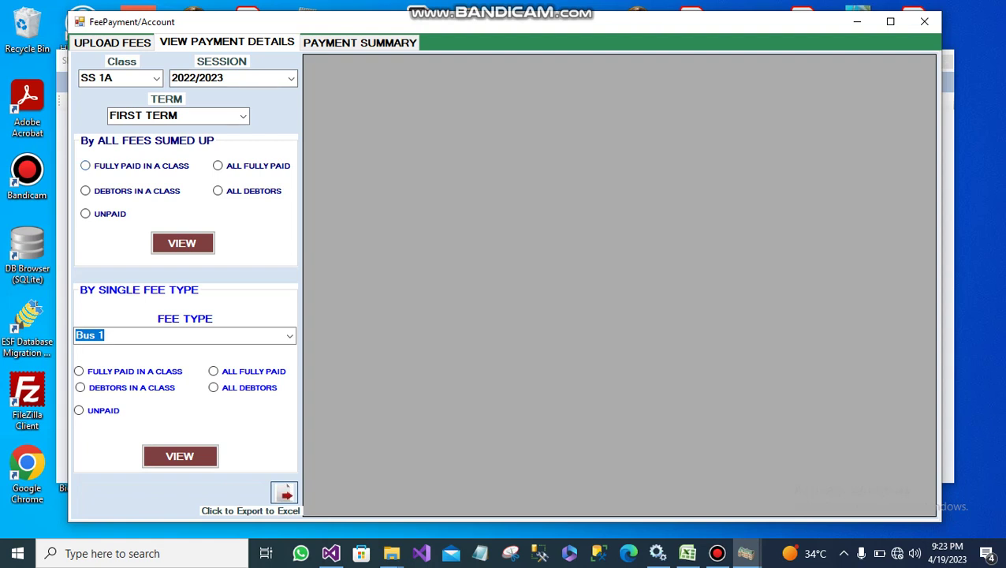
{"action": "left_click", "coordinate": [86, 166]}
{"action": "left_click", "coordinate": [182, 243]}
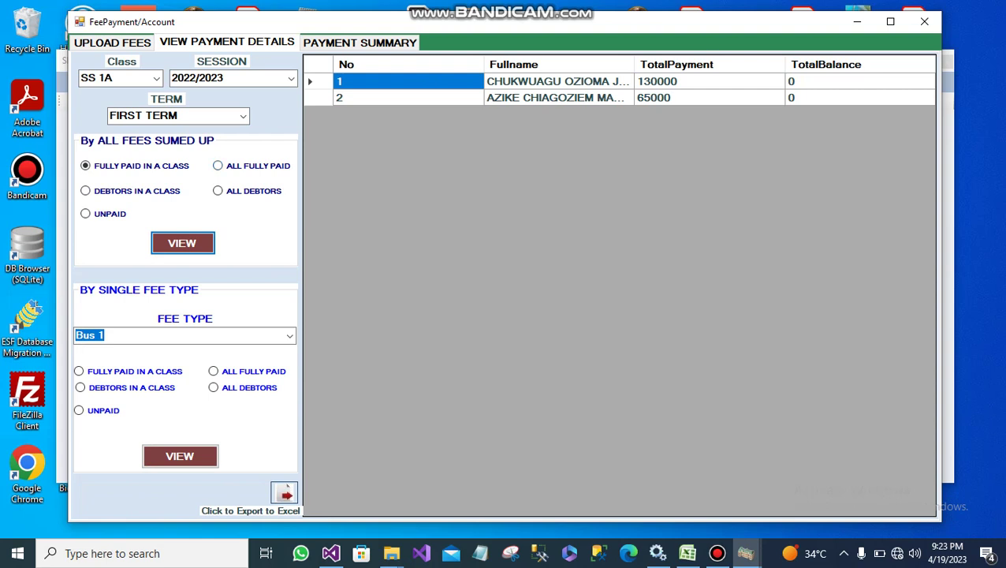
{"action": "left_click", "coordinate": [218, 166]}
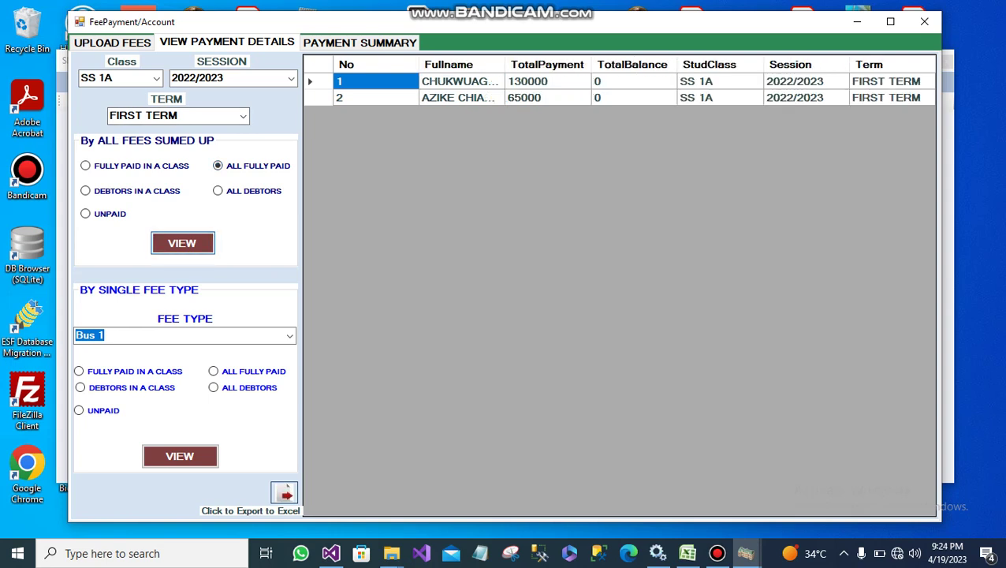
Step: List all debtors for all fees summed up, followed by the unpaid students, and look through the unpaid list
{"action": "left_click", "coordinate": [217, 191]}
{"action": "left_click", "coordinate": [183, 243]}
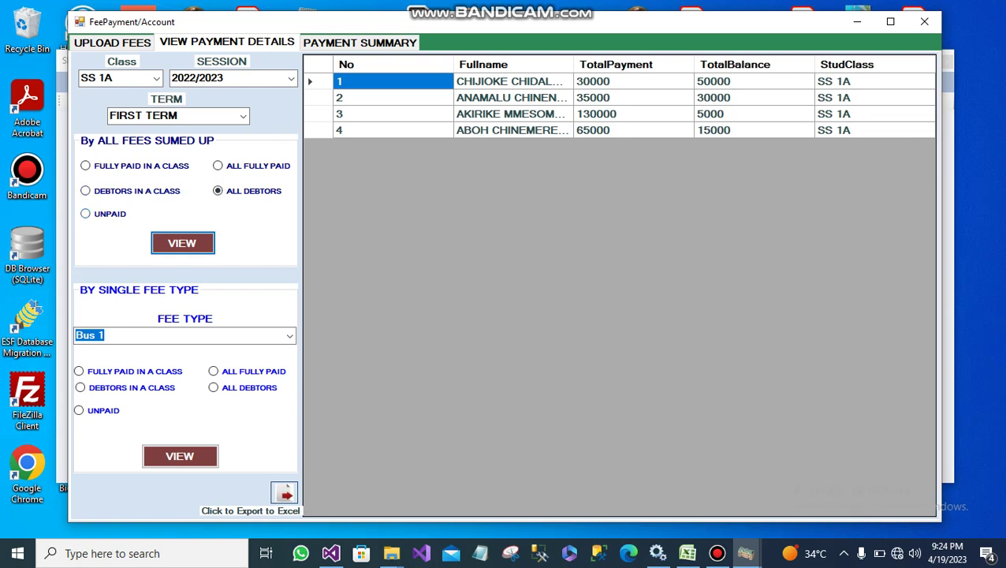
{"action": "left_click", "coordinate": [87, 213]}
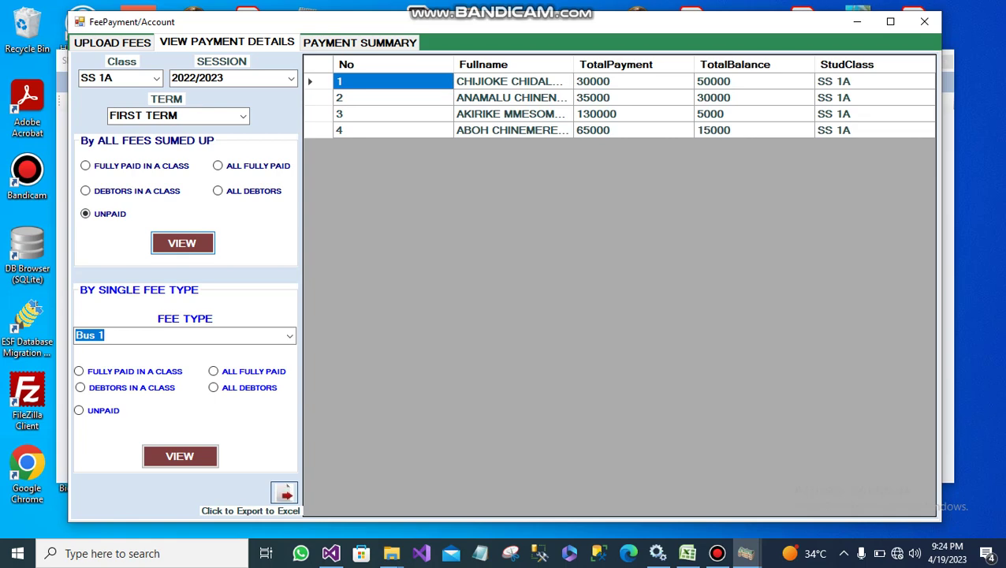
{"action": "scroll", "coordinate": [615, 284], "scroll_direction": "down", "scroll_amount": 4}
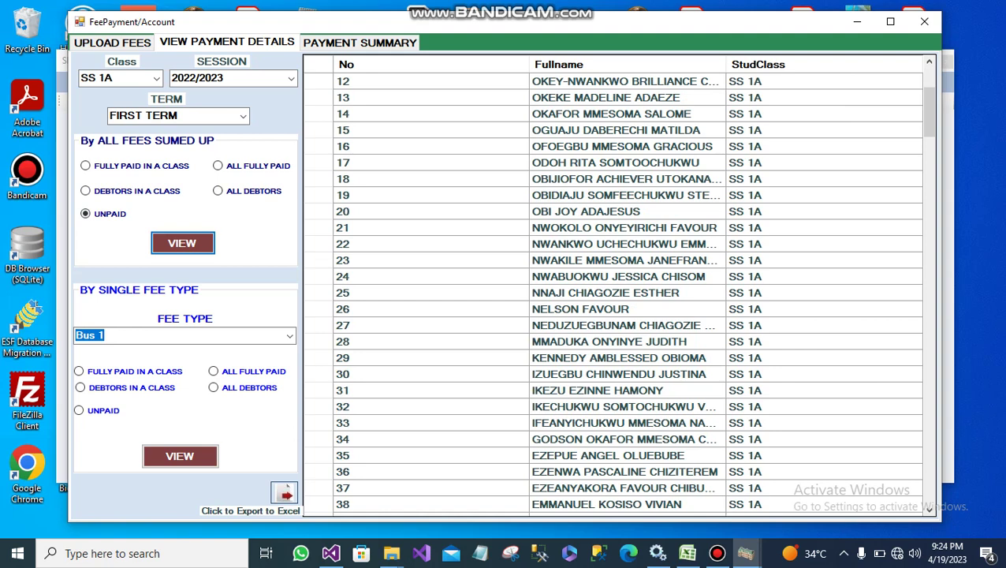
Step: View the students in SS 1A who have fully paid the Tuition fee and widen the full name column
{"action": "left_click", "coordinate": [291, 336]}
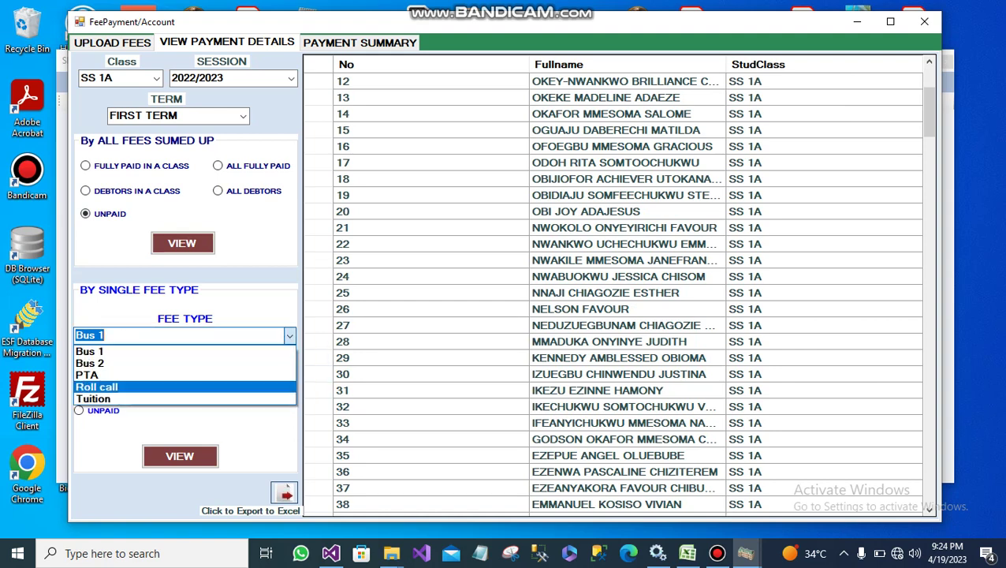
{"action": "left_click", "coordinate": [184, 399]}
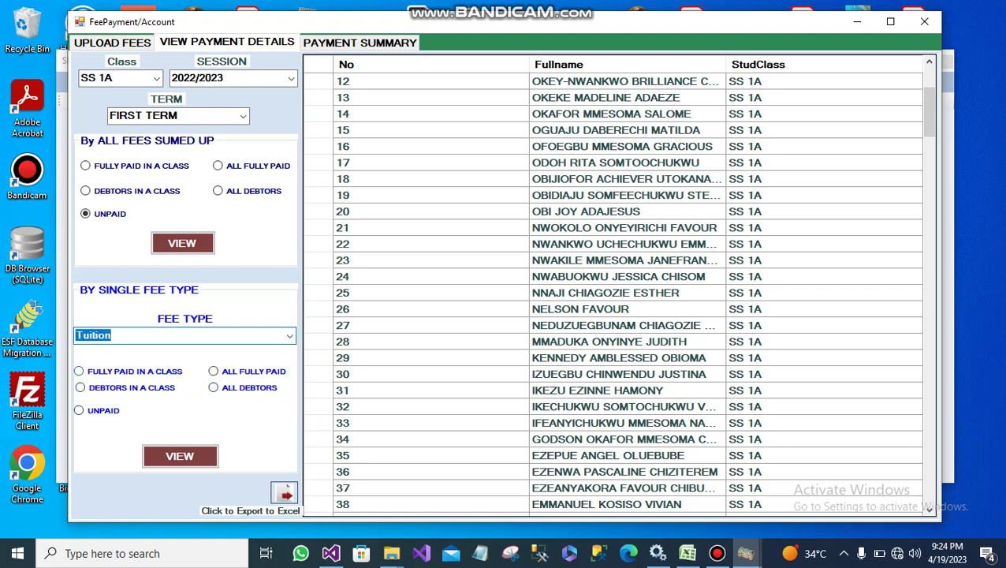
{"action": "left_click", "coordinate": [80, 371]}
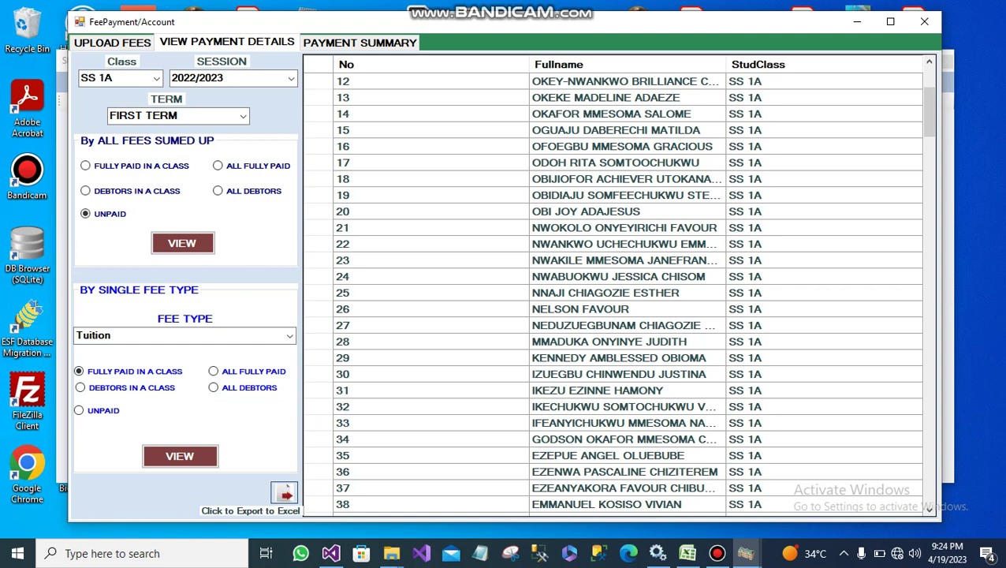
{"action": "left_click", "coordinate": [179, 456]}
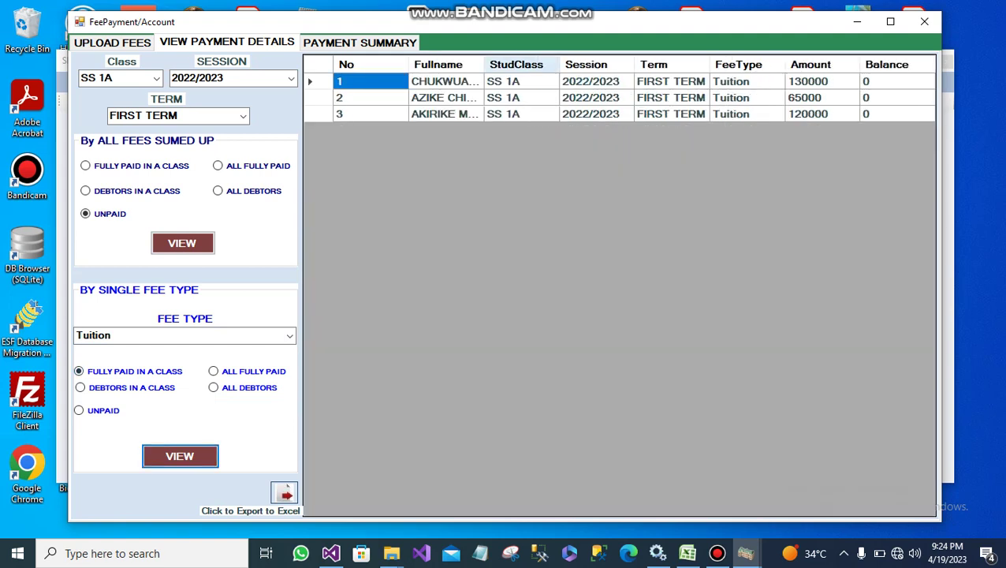
{"action": "left_click_drag", "start_coordinate": [482, 65], "coordinate": [497, 64]}
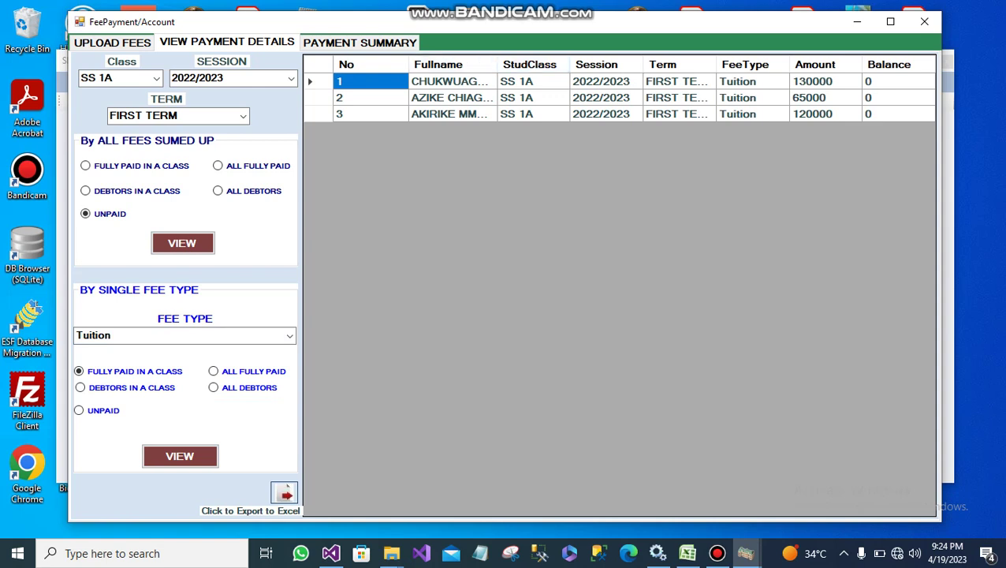
{"action": "left_click", "coordinate": [289, 336]}
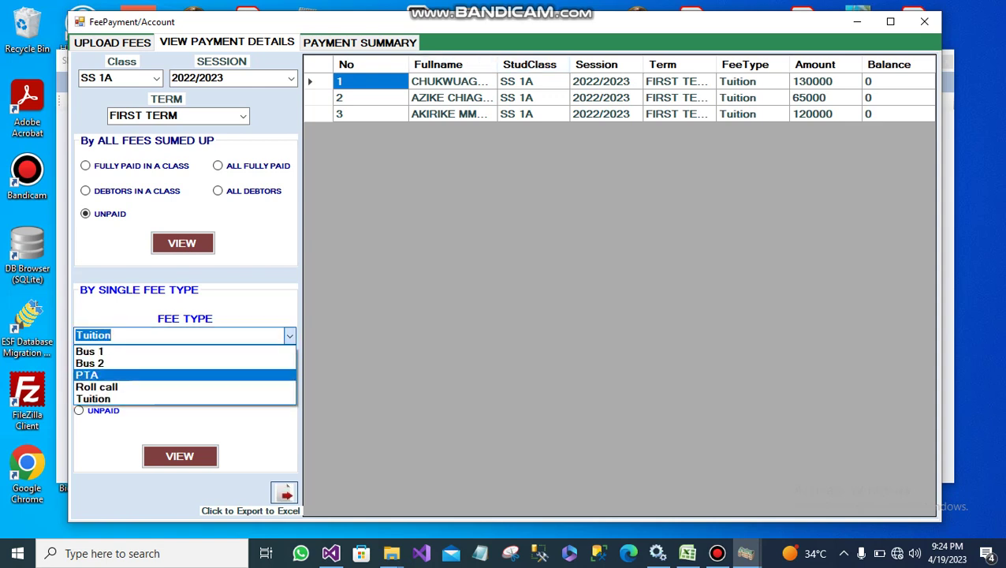
{"action": "left_click", "coordinate": [290, 336]}
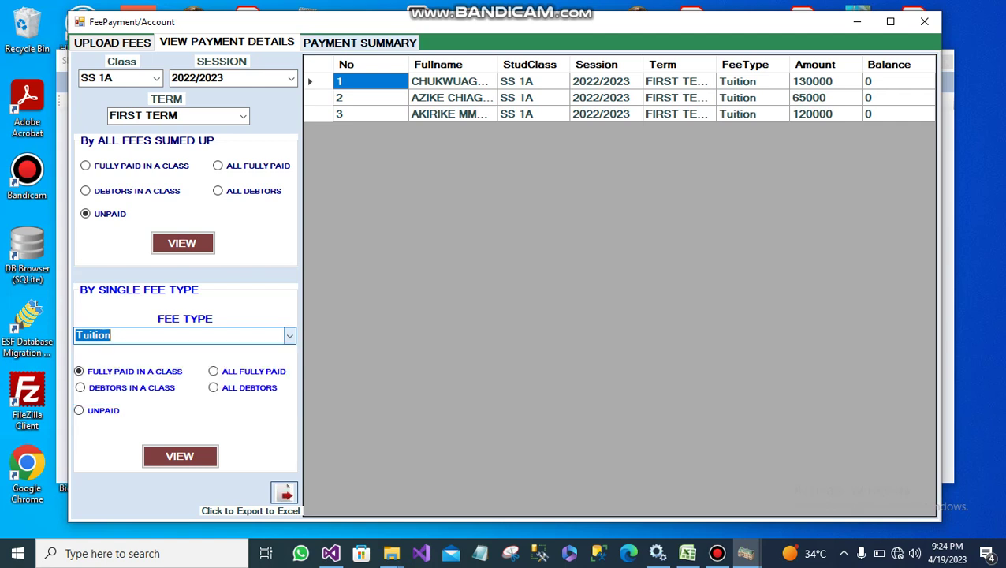
Step: In the payment summary, view Tuition payments by class, term and session for SS 1A
{"action": "left_click", "coordinate": [360, 42]}
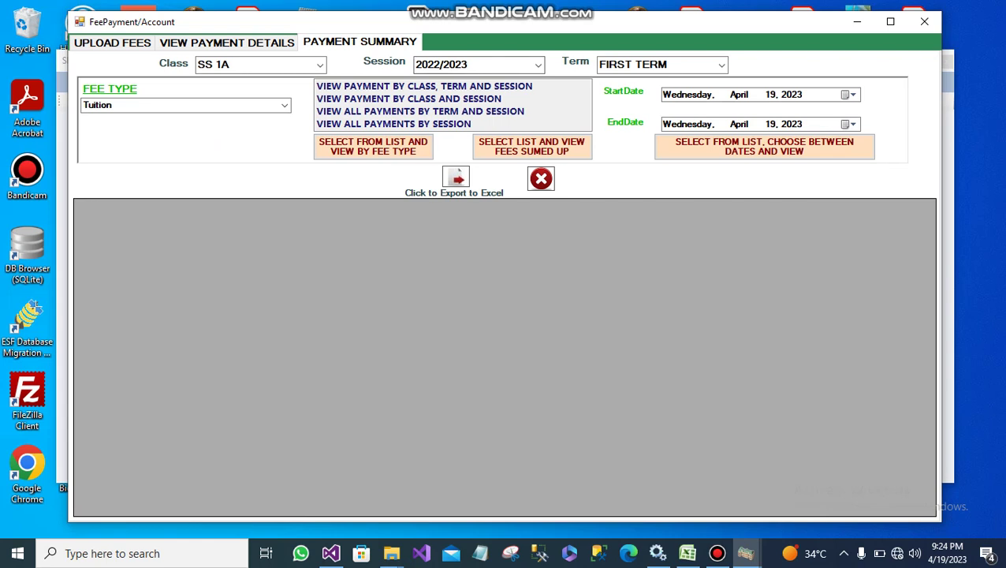
{"action": "left_click", "coordinate": [424, 86]}
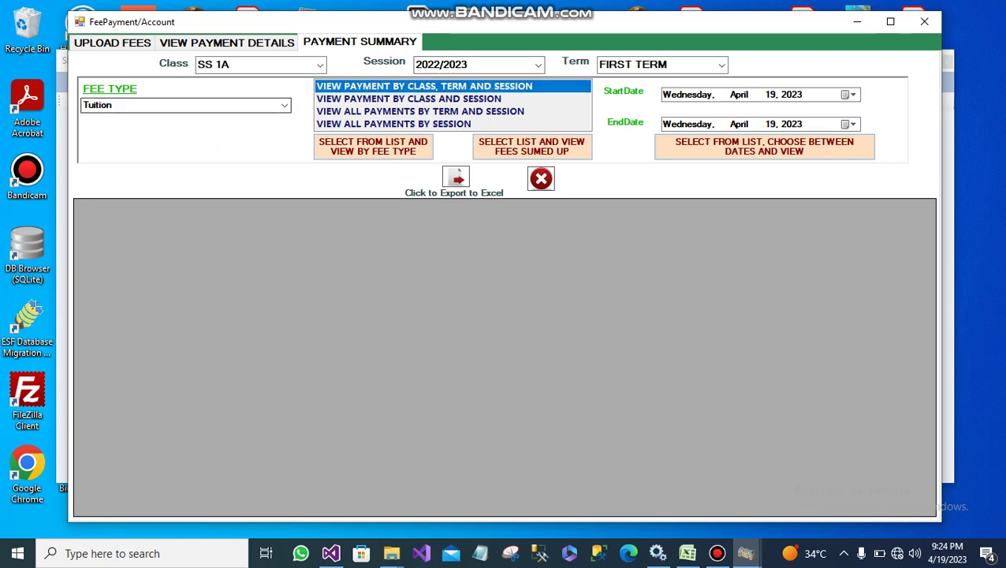
{"action": "left_click", "coordinate": [373, 146]}
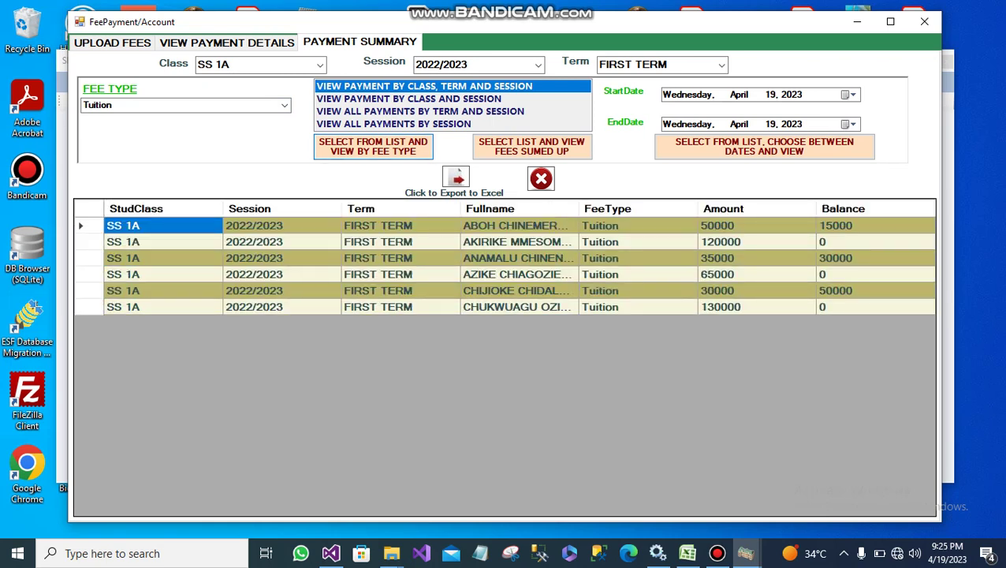
{"action": "left_click", "coordinate": [373, 146]}
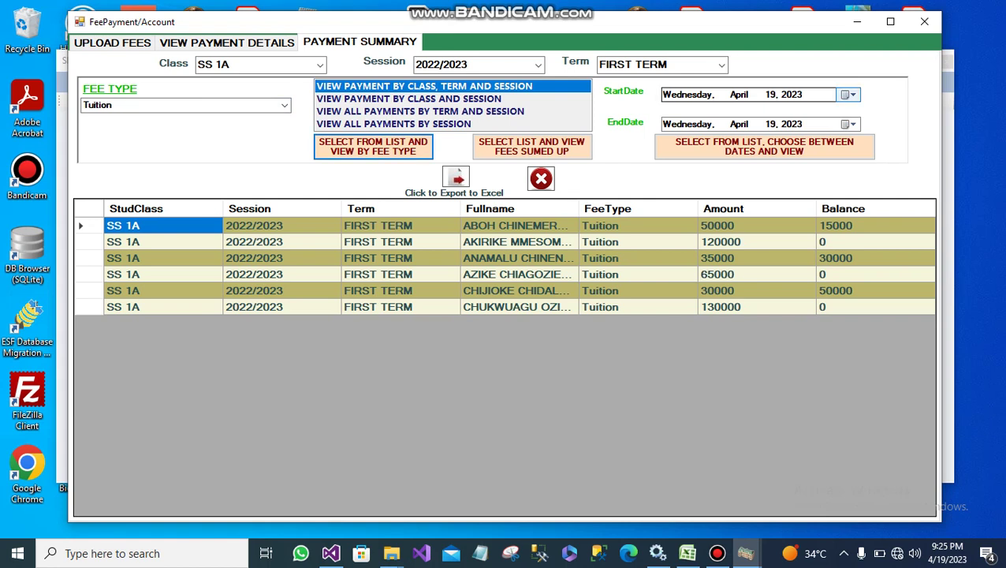
Step: Set the summary's date range from April 12, 2023 to April 20, 2023 and view the payments between those dates
{"action": "left_click", "coordinate": [847, 94]}
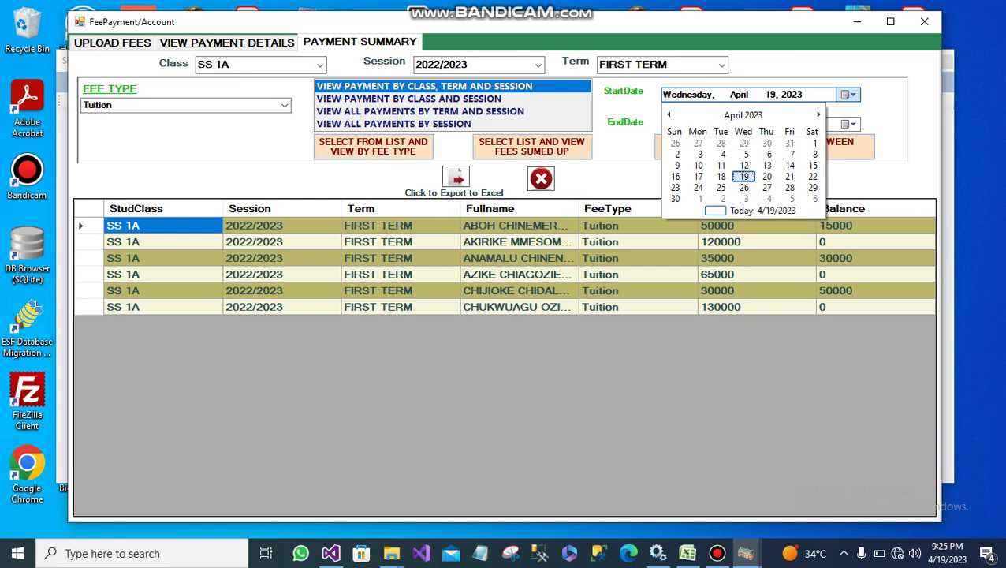
{"action": "left_click", "coordinate": [743, 165]}
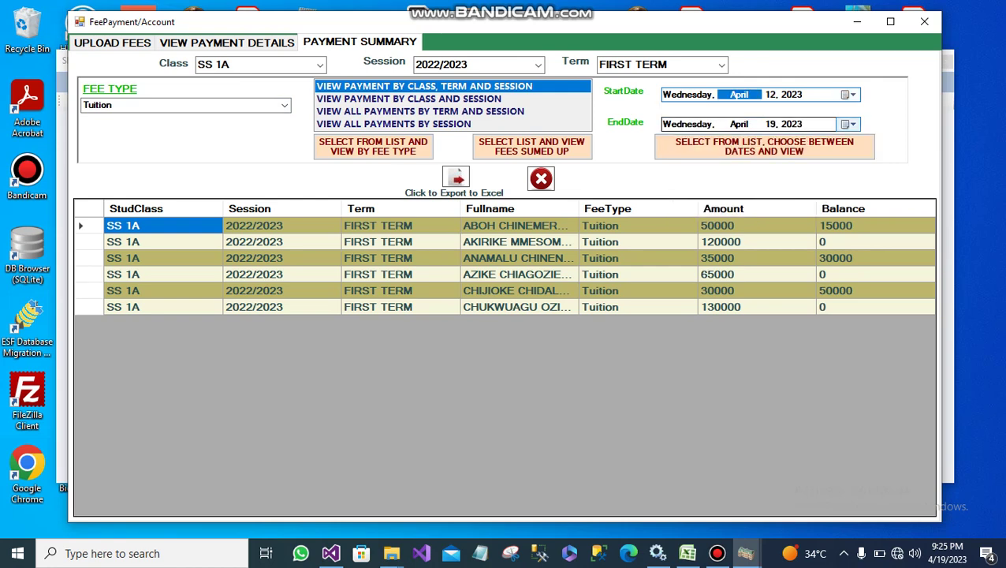
{"action": "left_click", "coordinate": [848, 124]}
{"action": "left_click", "coordinate": [765, 204]}
{"action": "left_click", "coordinate": [764, 145]}
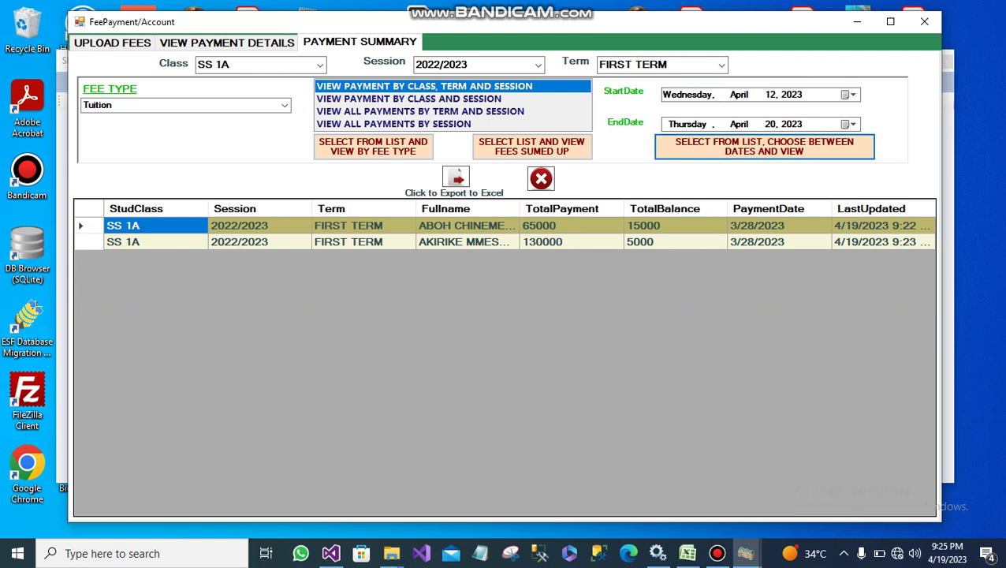
Step: Change the summary's fee type to Bus 1 and view the payments for the same date range again
{"action": "left_click", "coordinate": [284, 106]}
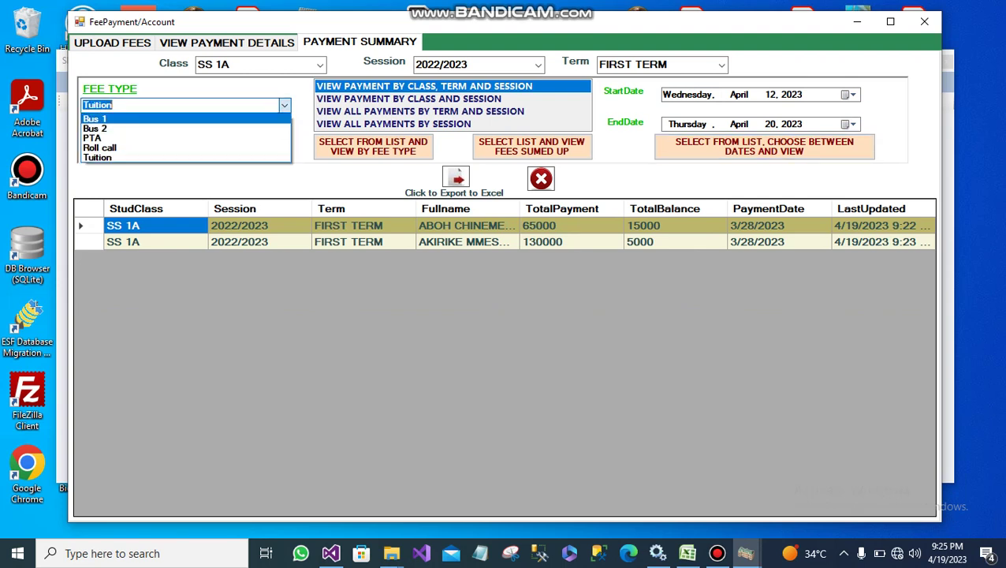
{"action": "left_click", "coordinate": [95, 119]}
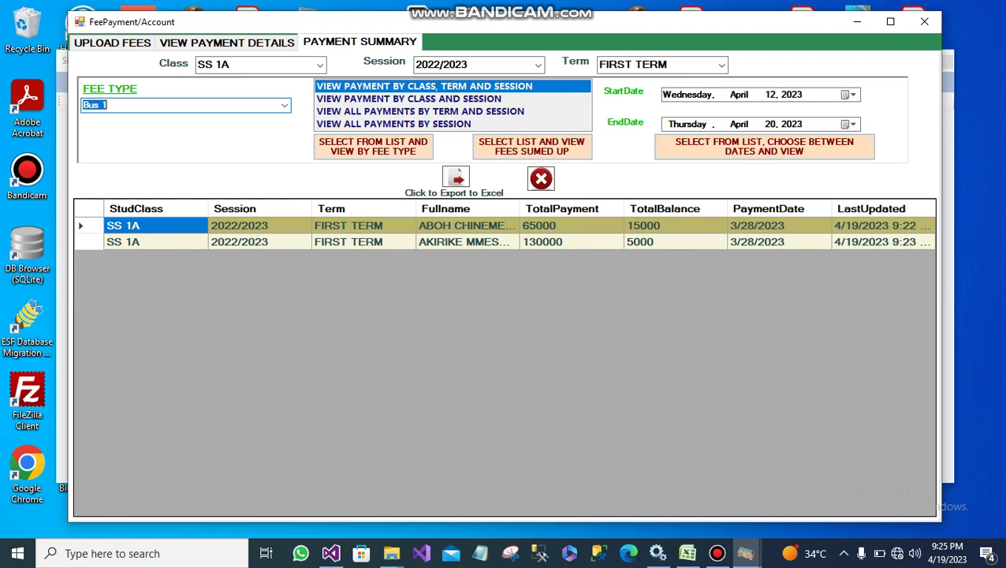
{"action": "left_click", "coordinate": [764, 147]}
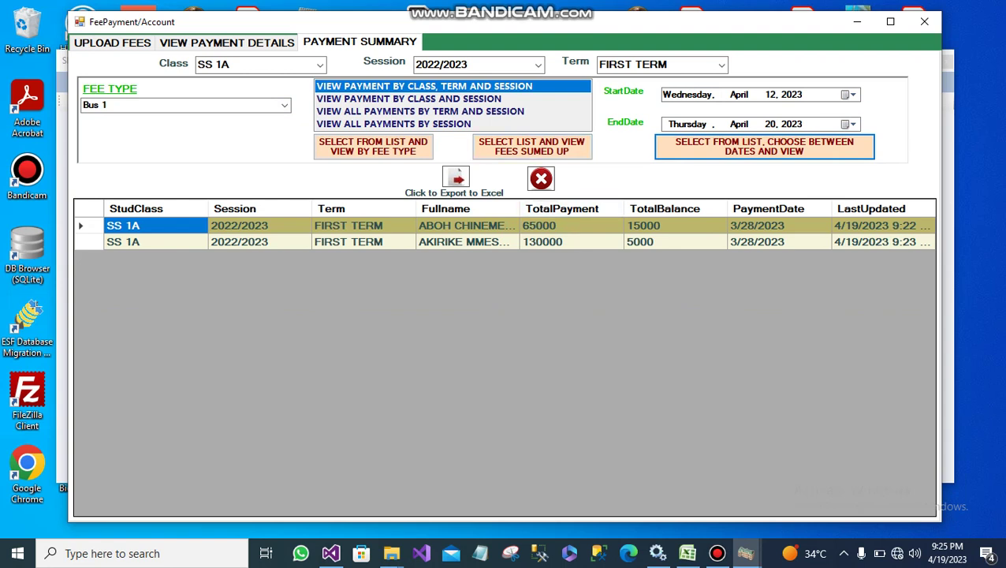
{"action": "left_click", "coordinate": [473, 123]}
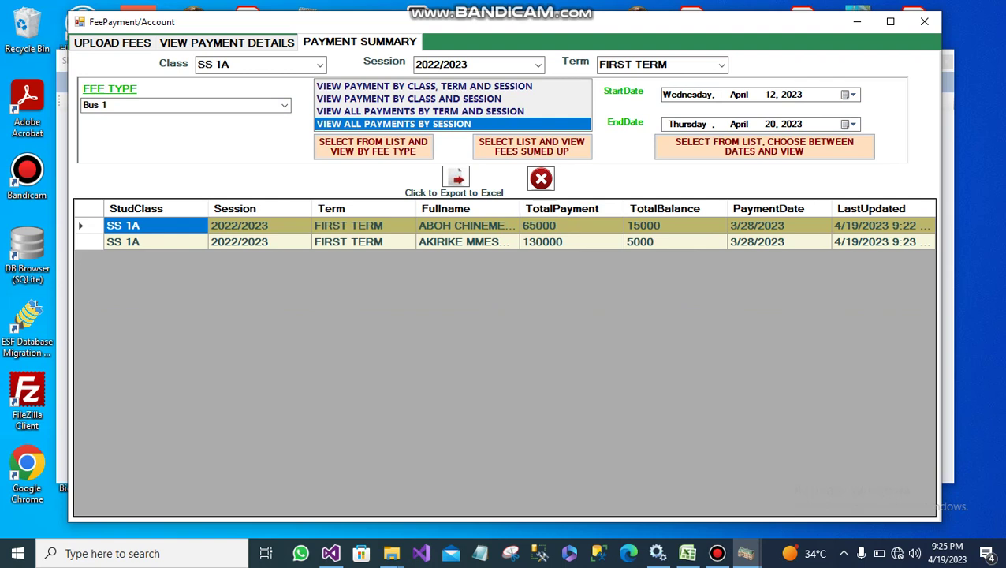
{"action": "left_click", "coordinate": [453, 111]}
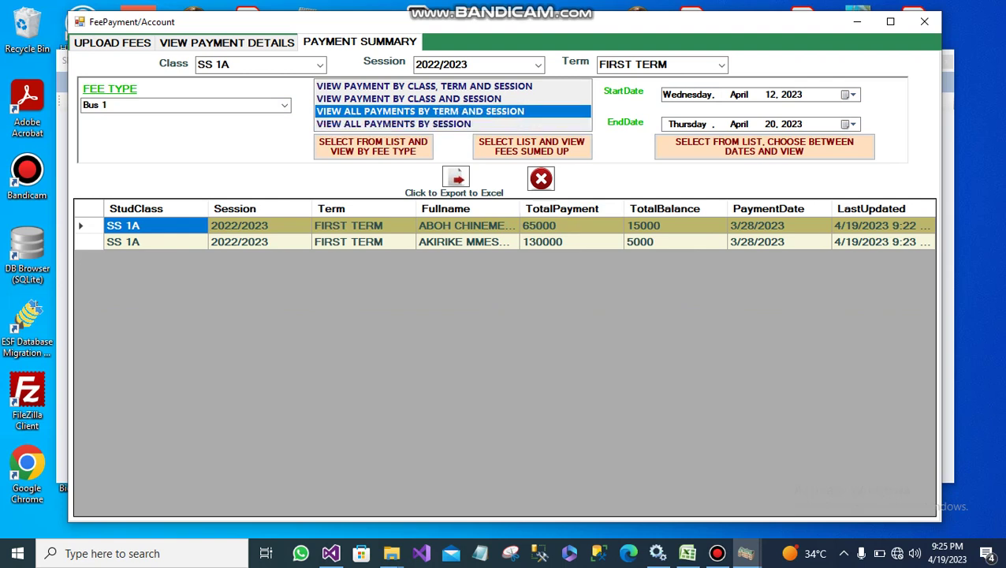
{"action": "left_click", "coordinate": [453, 99]}
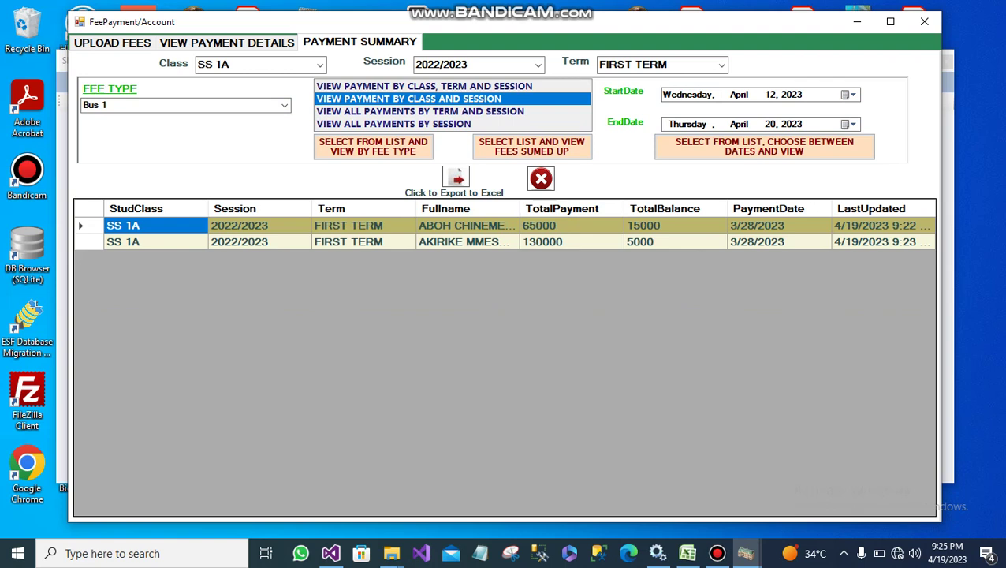
{"action": "left_click", "coordinate": [453, 86]}
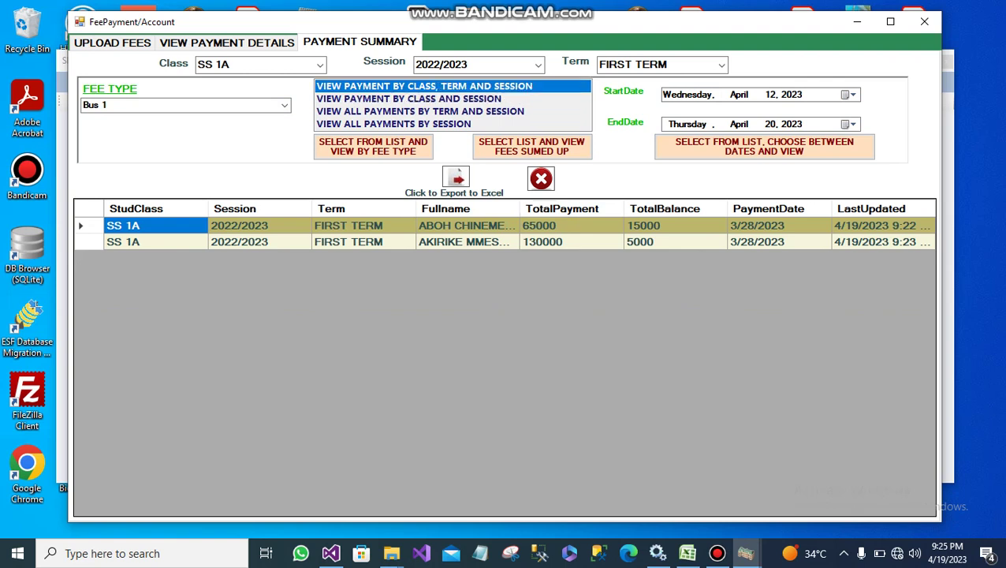